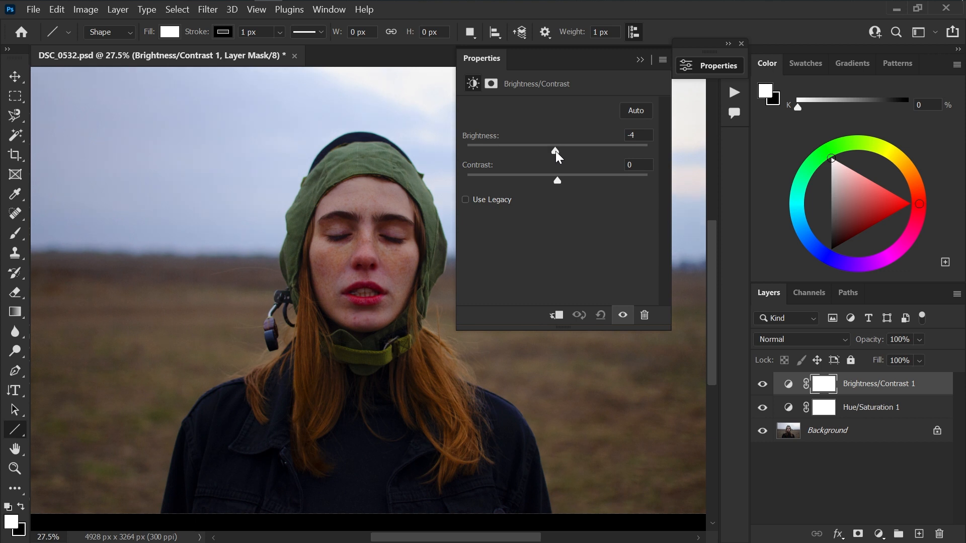
# Set the Brightness/Contrast adjustment's brightness to about -4 and raise its contrast slightly
pyautogui.moveTo(555, 151); pyautogui.dragTo(555, 149)
pyautogui.moveTo(561, 182); pyautogui.dragTo(575, 179)
pyautogui.click(641, 60)
pyautogui.press('h')
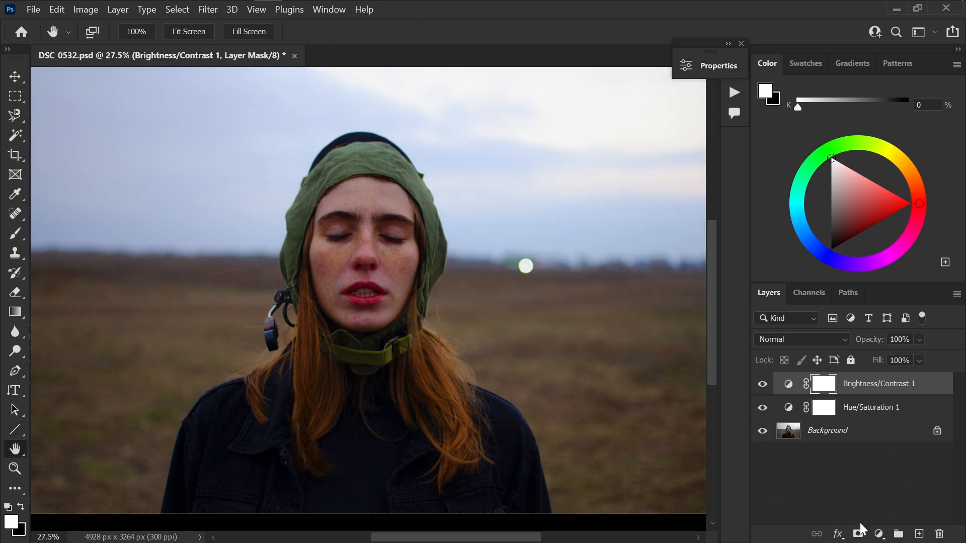
# Add a Color Lookup adjustment layer above the Brightness/Contrast layer and load the Moonlight.3DL LUT
pyautogui.click(878, 533)
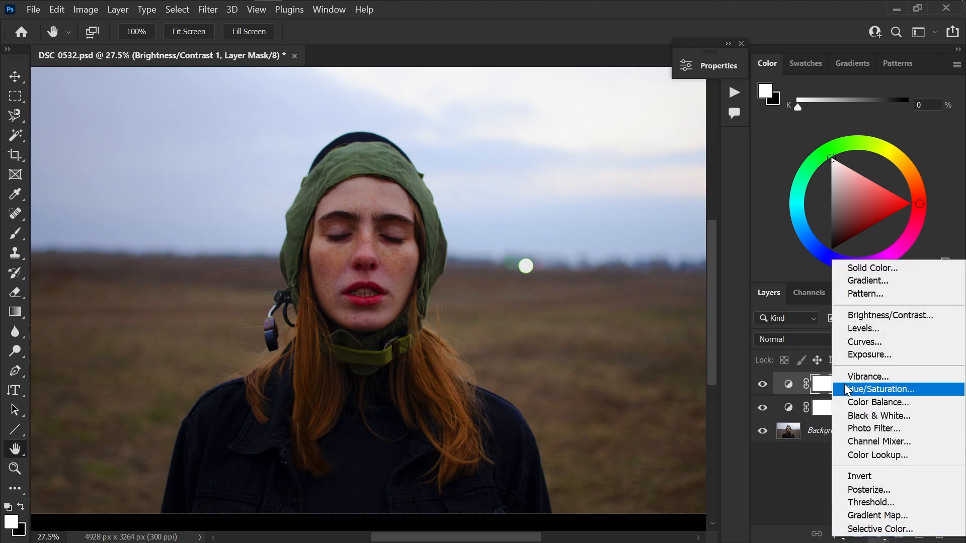
pyautogui.click(863, 455)
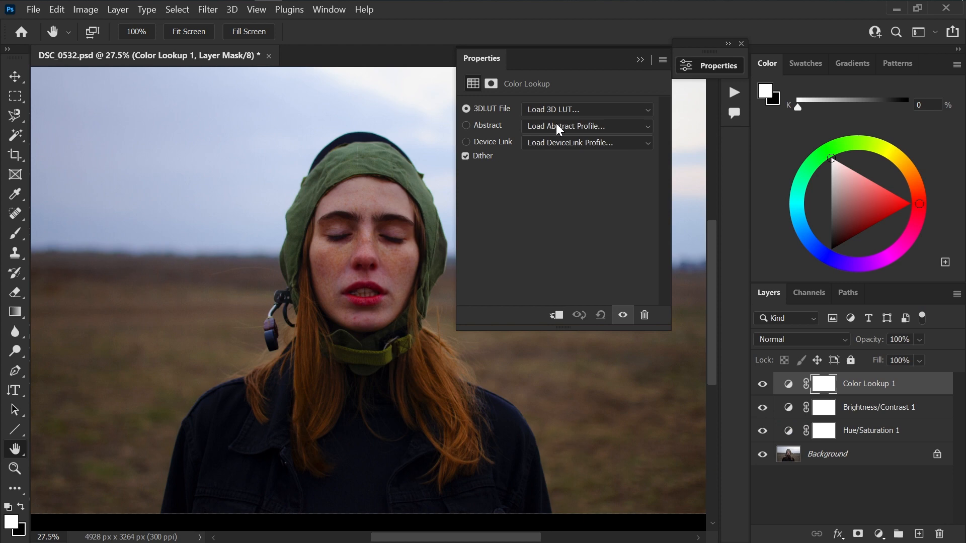
pyautogui.click(610, 111)
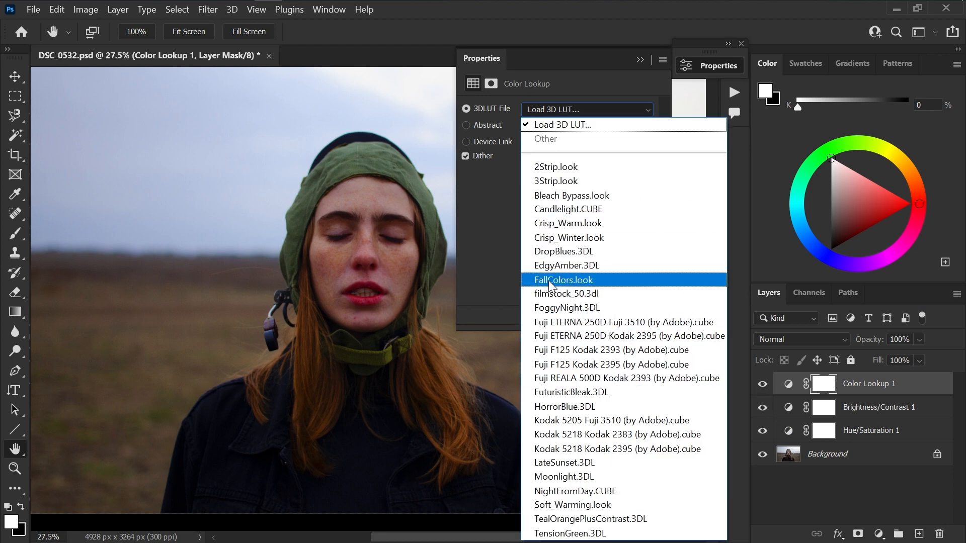
pyautogui.click(582, 477)
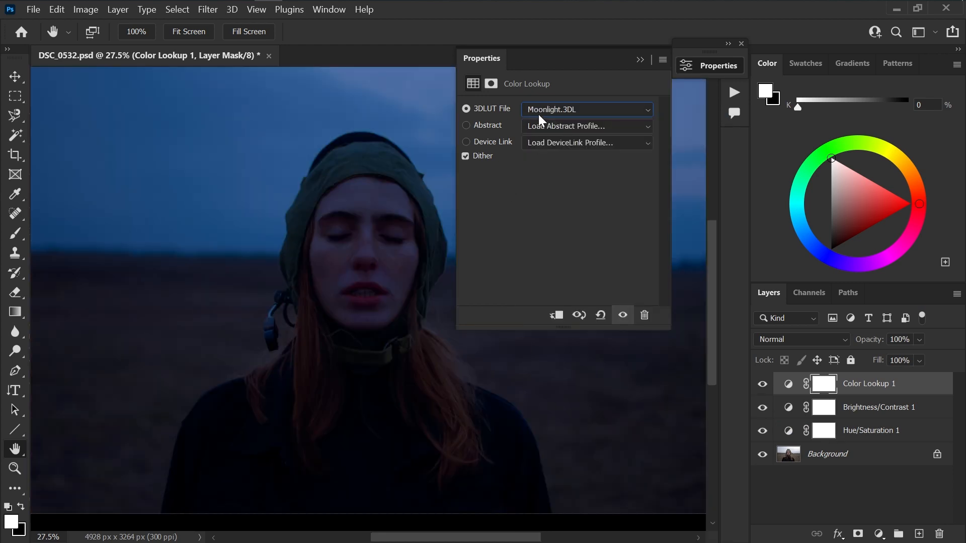
pyautogui.click(639, 59)
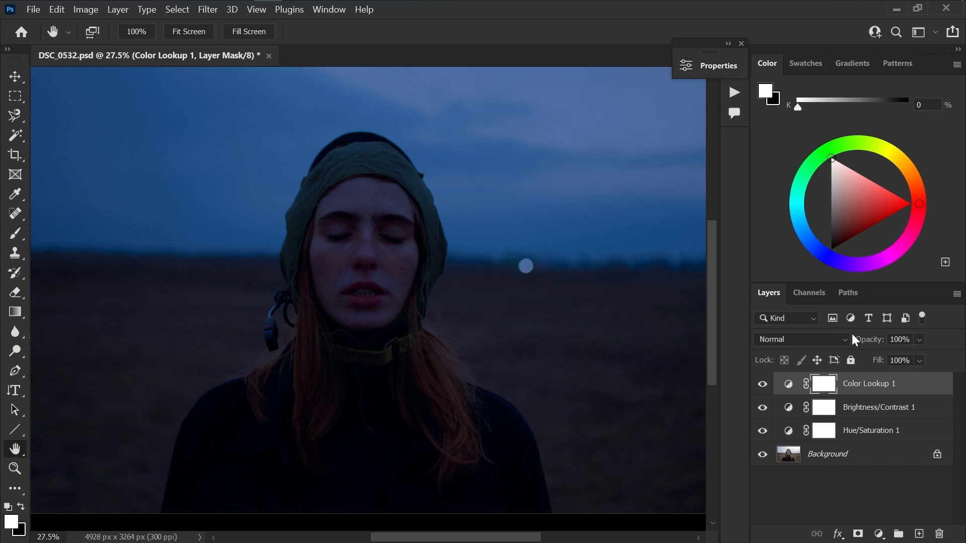
# Reduce the Color Lookup layer's opacity to 65%
pyautogui.moveTo(869, 345); pyautogui.dragTo(856, 343)
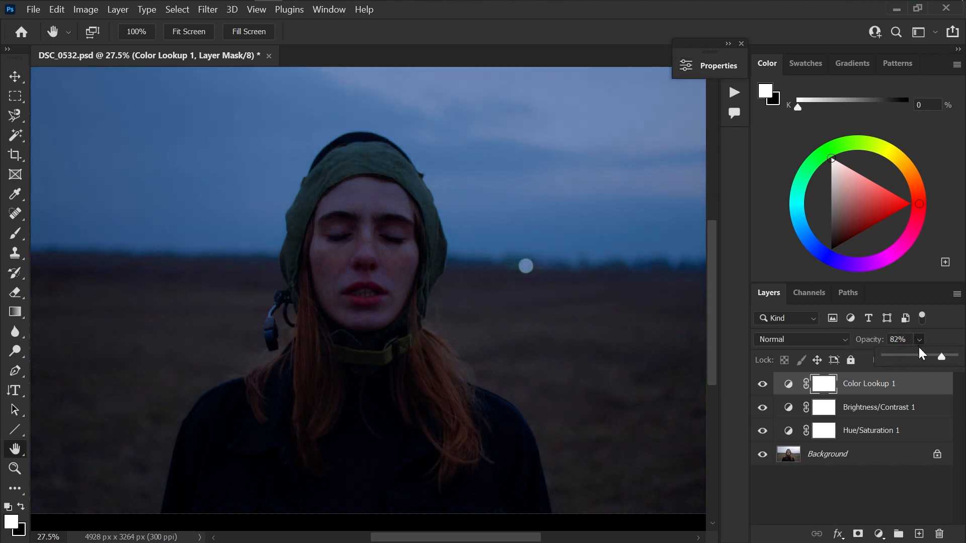
pyautogui.moveTo(937, 358); pyautogui.dragTo(930, 357)
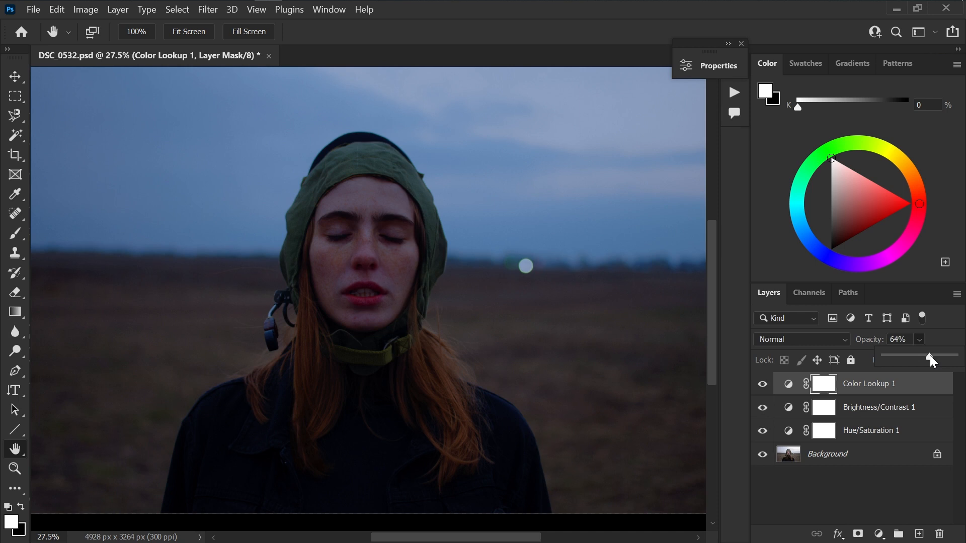
pyautogui.moveTo(930, 356); pyautogui.dragTo(930, 355)
pyautogui.click(918, 337)
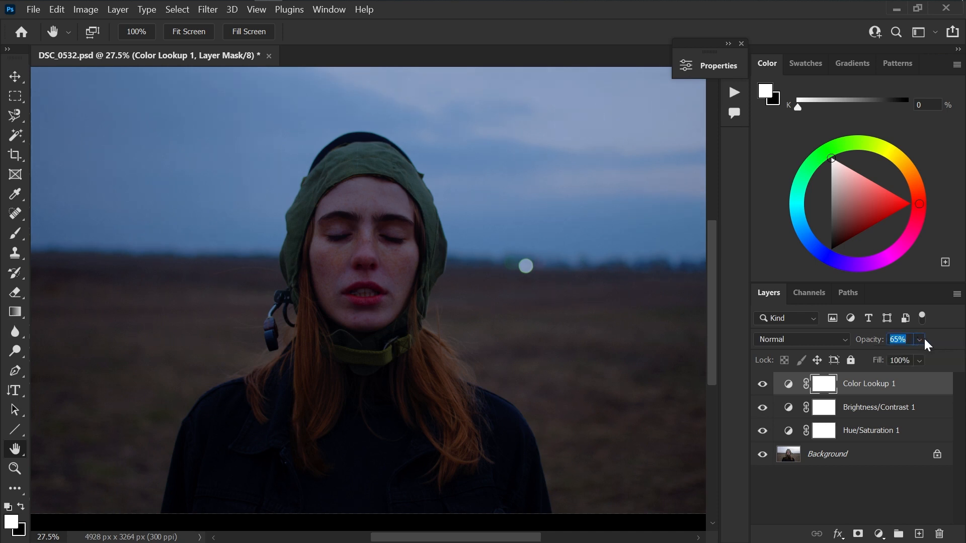
# Run the RAW VATO LOCO V action to create a merged smart object layer with a Camera Raw filter
pyautogui.moveTo(712, 51); pyautogui.dragTo(656, 41)
pyautogui.click(735, 70)
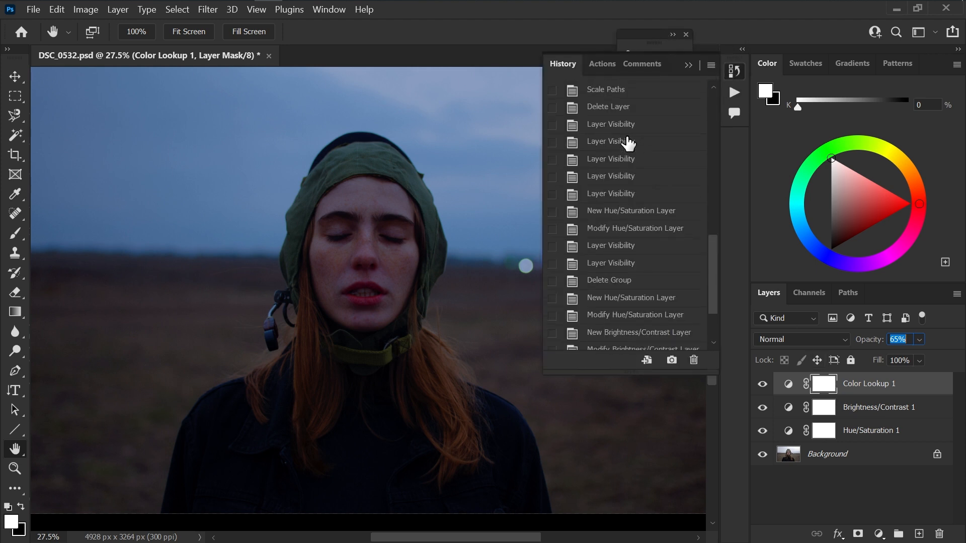
pyautogui.scroll(1, 623, 126)
pyautogui.click(599, 63)
pyautogui.scroll(-6, 642, 246)
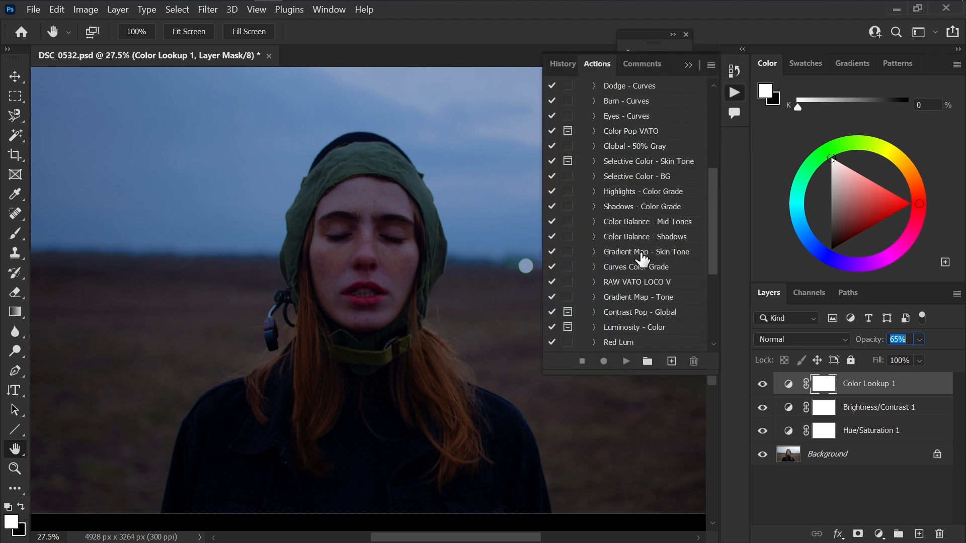
pyautogui.scroll(-2, 642, 259)
pyautogui.click(631, 252)
pyautogui.click(627, 361)
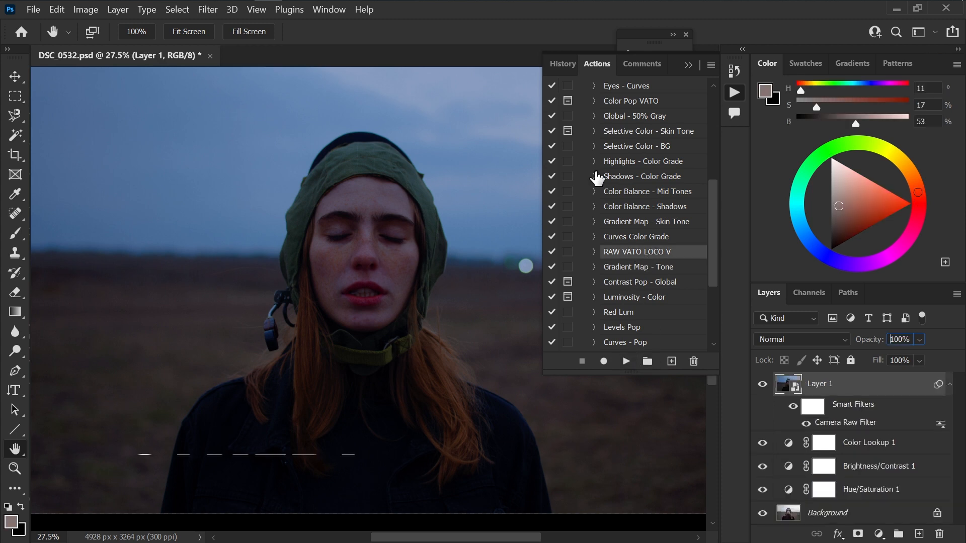
pyautogui.click(687, 64)
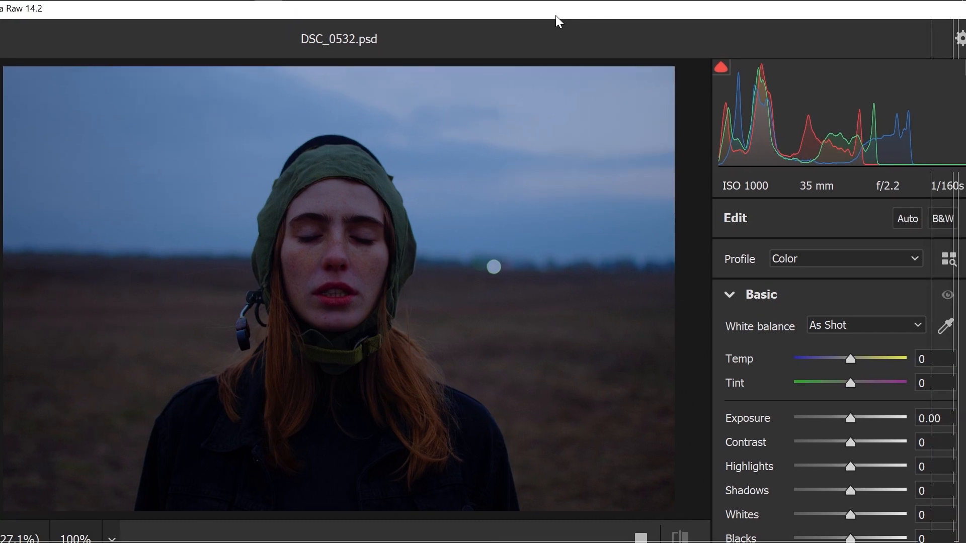
pyautogui.scroll(-7, 831, 429)
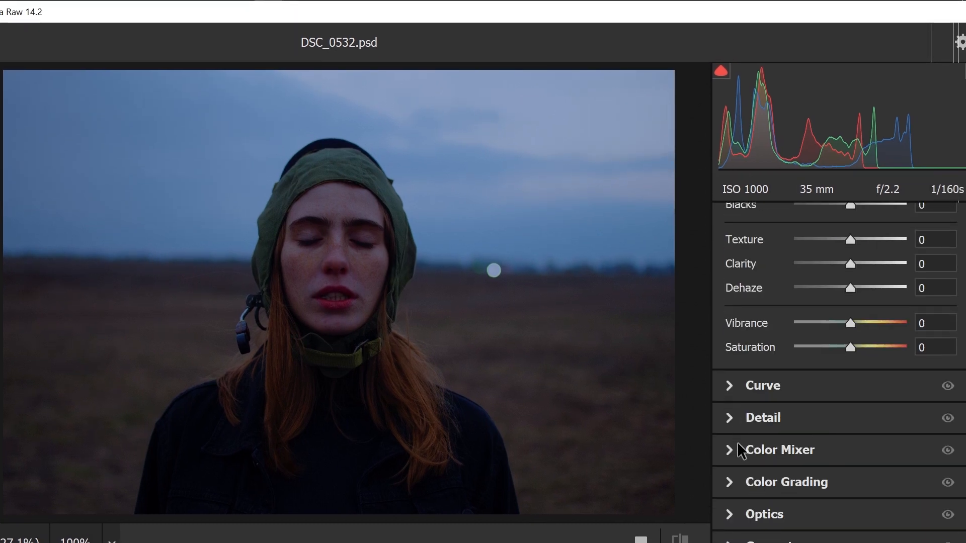
pyautogui.click(741, 450)
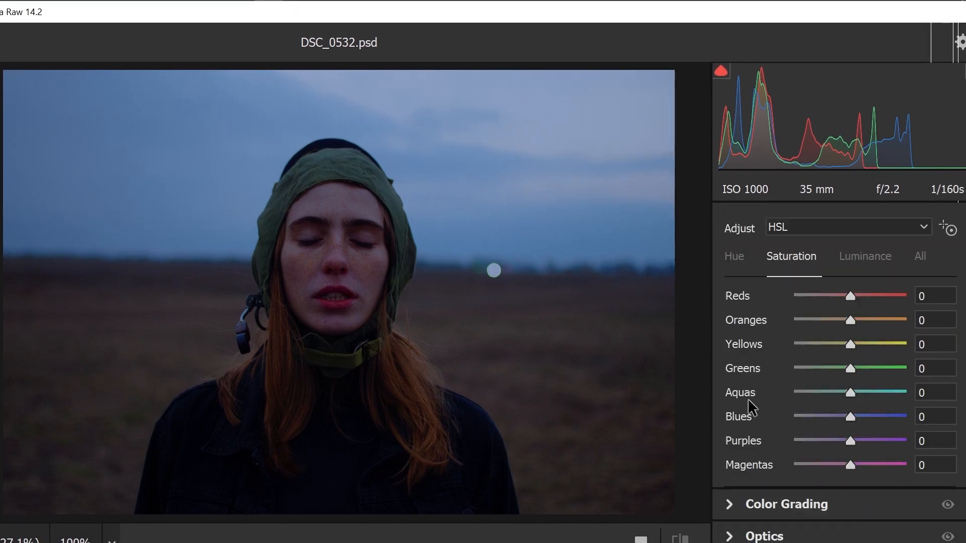
pyautogui.scroll(5, 790, 369)
pyautogui.click(737, 297)
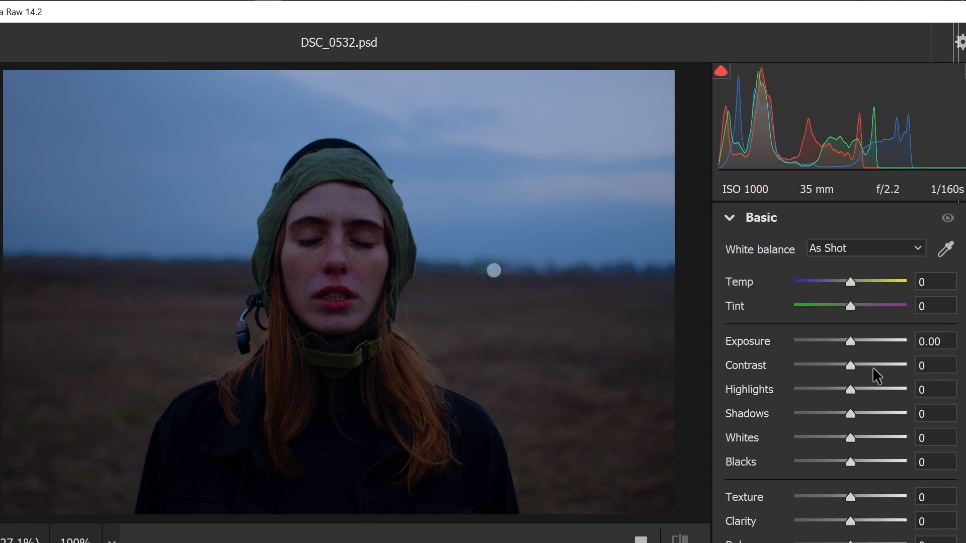
# Set Vibrance to +27 and Saturation to +22 in the Camera Raw filter's Basic adjustments
pyautogui.scroll(-5, 876, 375)
pyautogui.click(917, 340)
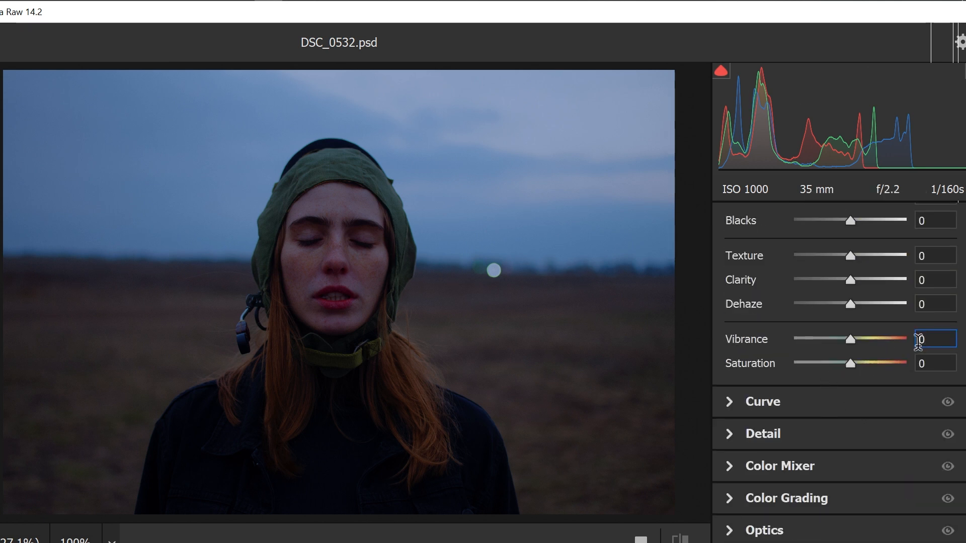
pyautogui.write('27')
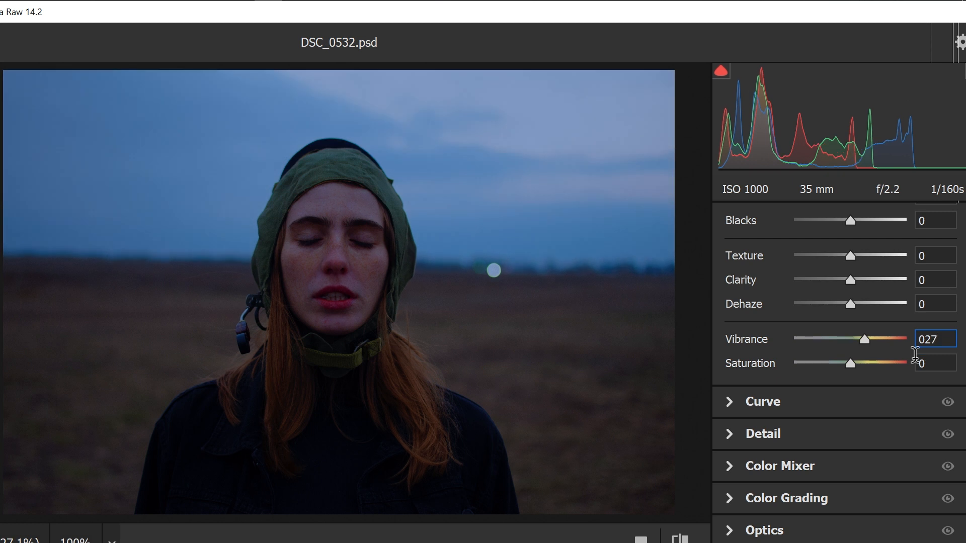
pyautogui.click(931, 363)
pyautogui.write('22')
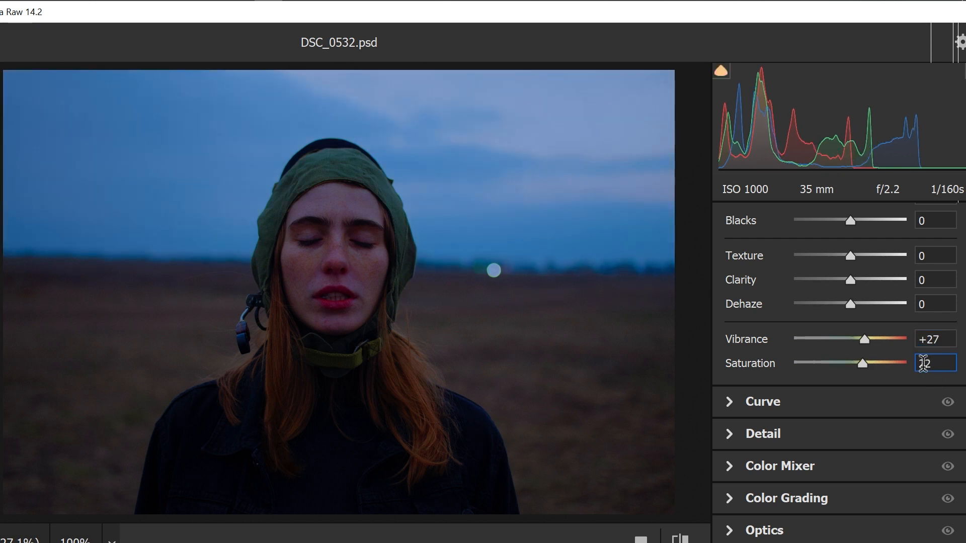
pyautogui.press('Return')
# Set the Color Mixer's HSL hue values to +6 for Reds and -1 for Oranges
pyautogui.scroll(-3, 835, 384)
pyautogui.click(754, 384)
pyautogui.scroll(-2, 795, 385)
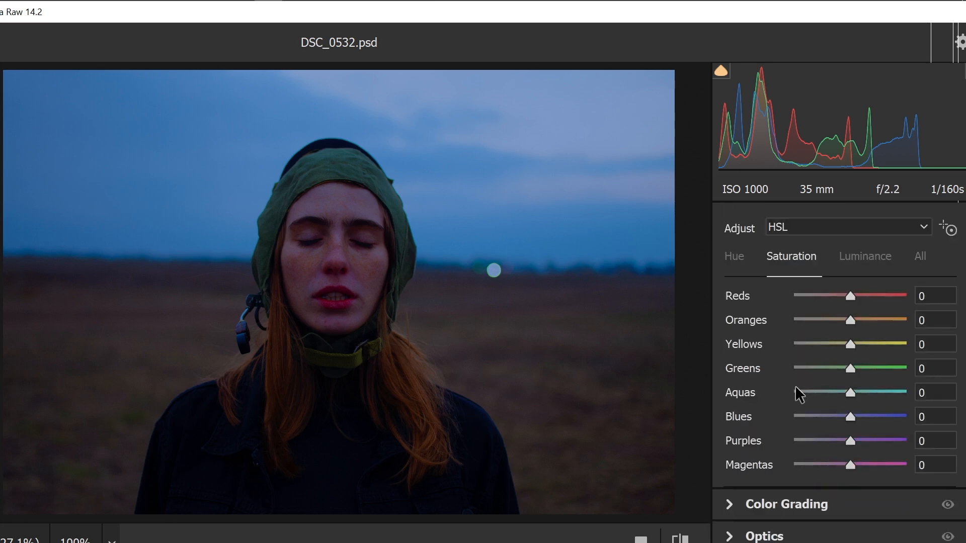
pyautogui.click(734, 257)
pyautogui.click(362, 261)
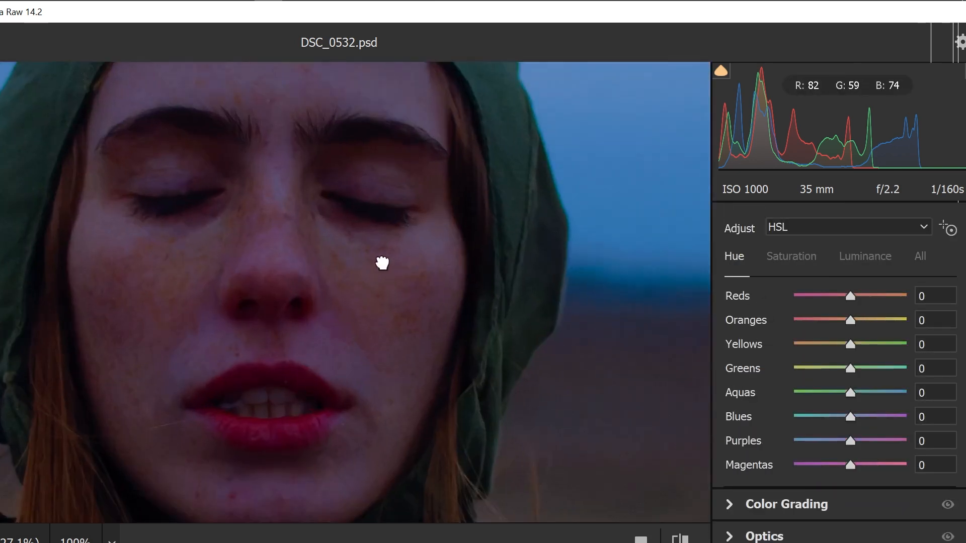
pyautogui.scroll(-5, 381, 262)
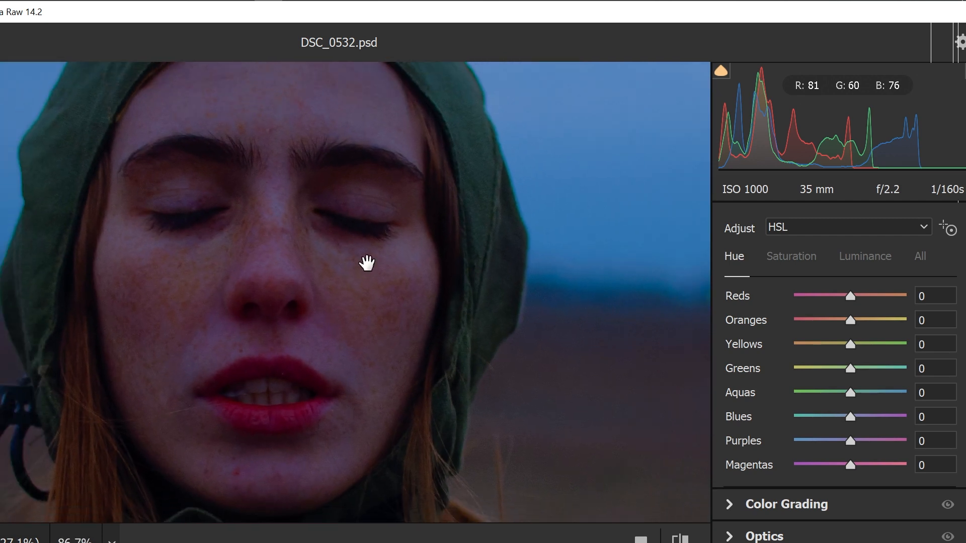
pyautogui.click(932, 296)
pyautogui.write('6')
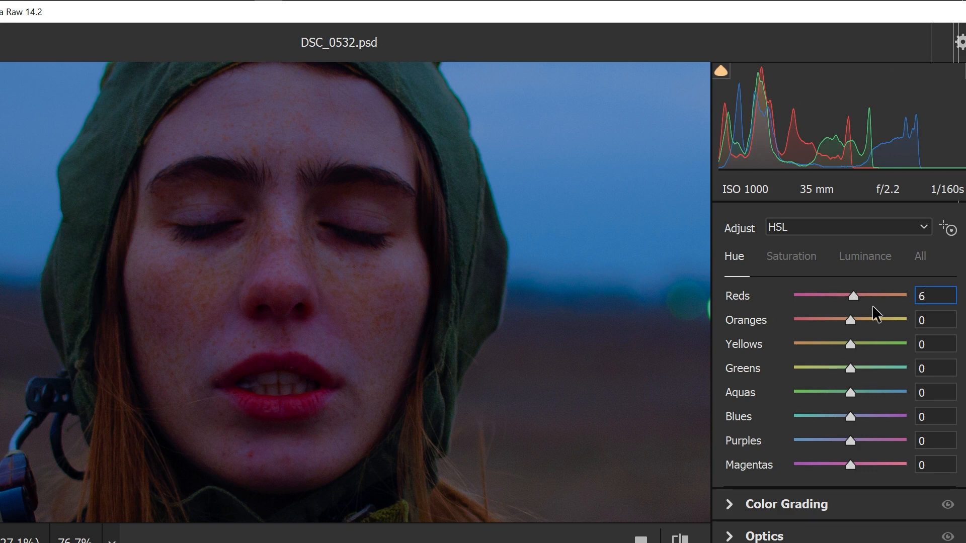
pyautogui.press('Tab')
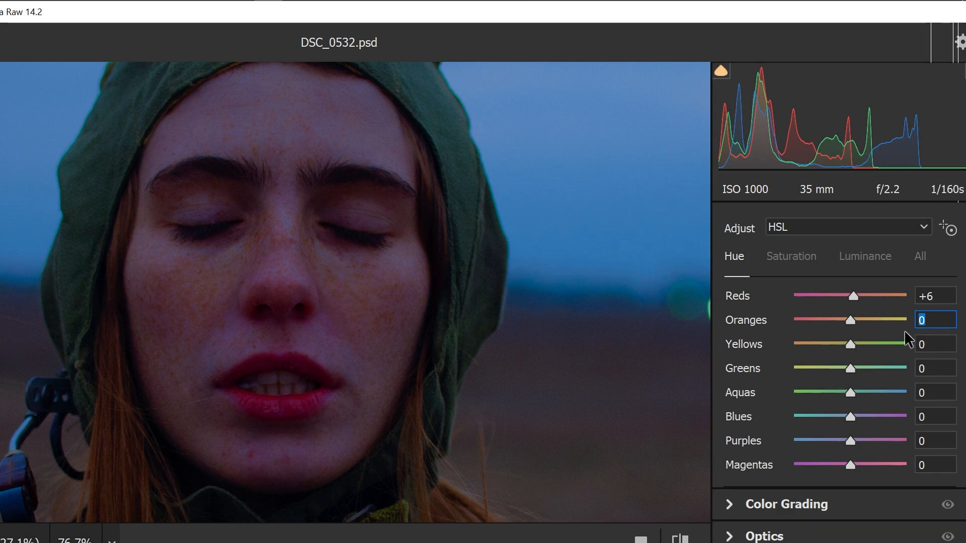
pyautogui.write('-1')
# Set the HSL hue to -19 for Yellows and -33 for Greens
pyautogui.click(935, 342)
pyautogui.write('-15')
pyautogui.press('Tab')
pyautogui.write('-19')
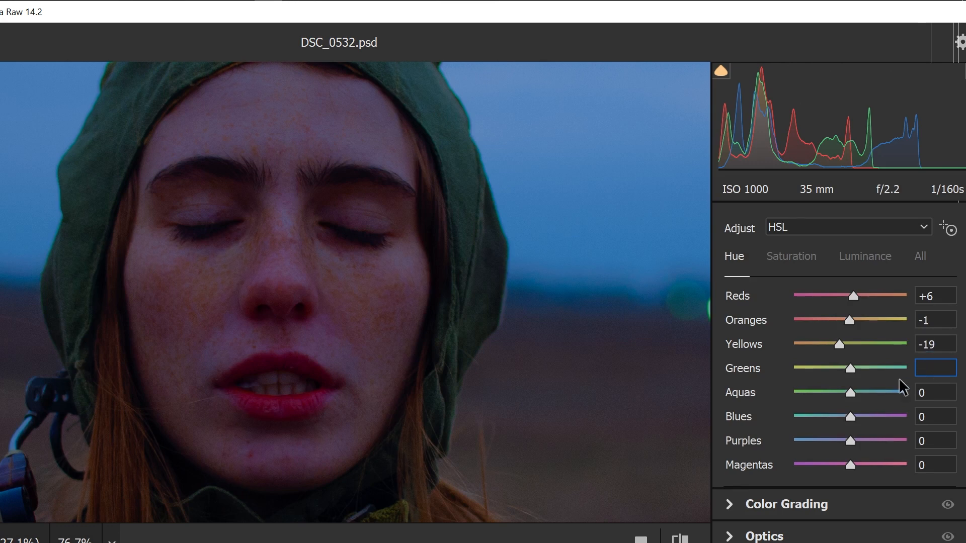
pyautogui.write('-33')
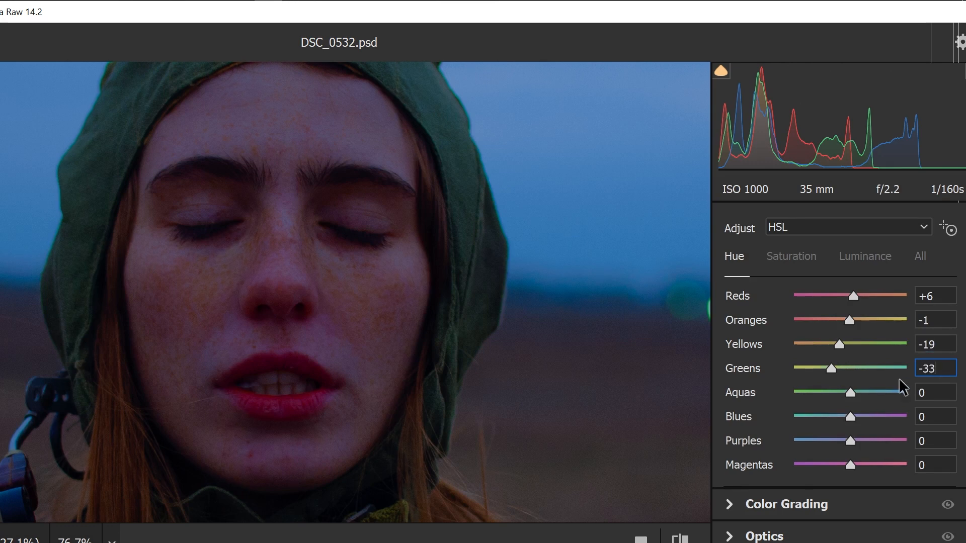
pyautogui.press('Tab')
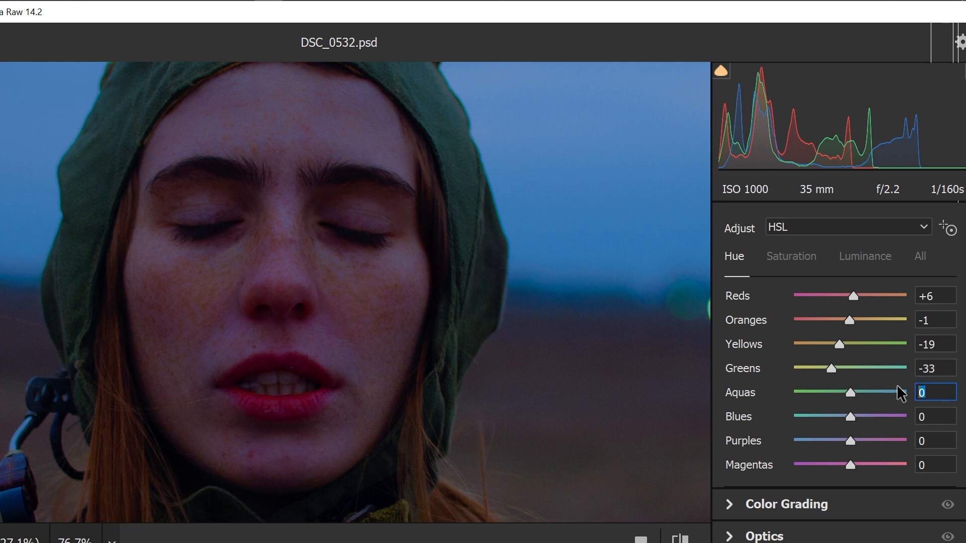
# Shift the HSL hue of Aquas to -69 and Blues to -71
pyautogui.write('-6')
pyautogui.press('BackSpace')
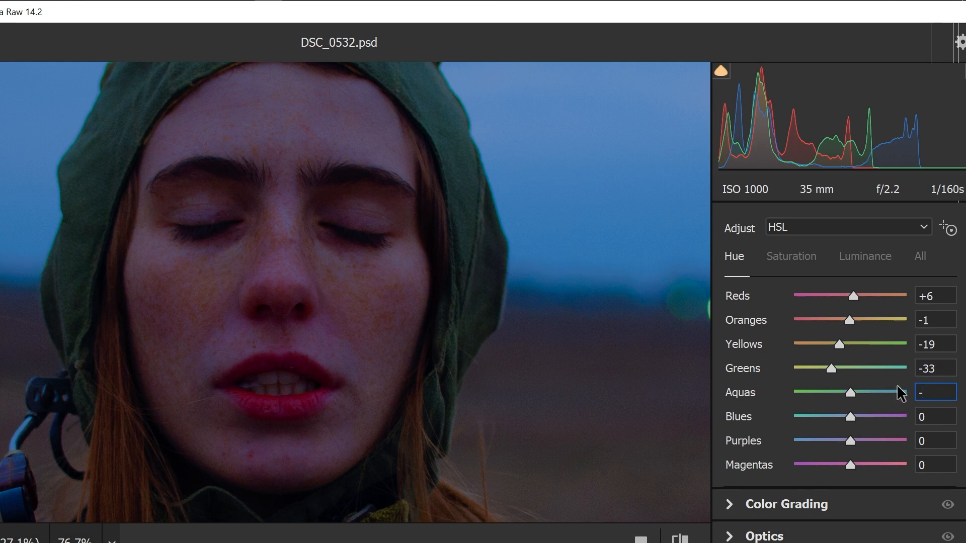
pyautogui.write('69')
pyautogui.press('Tab')
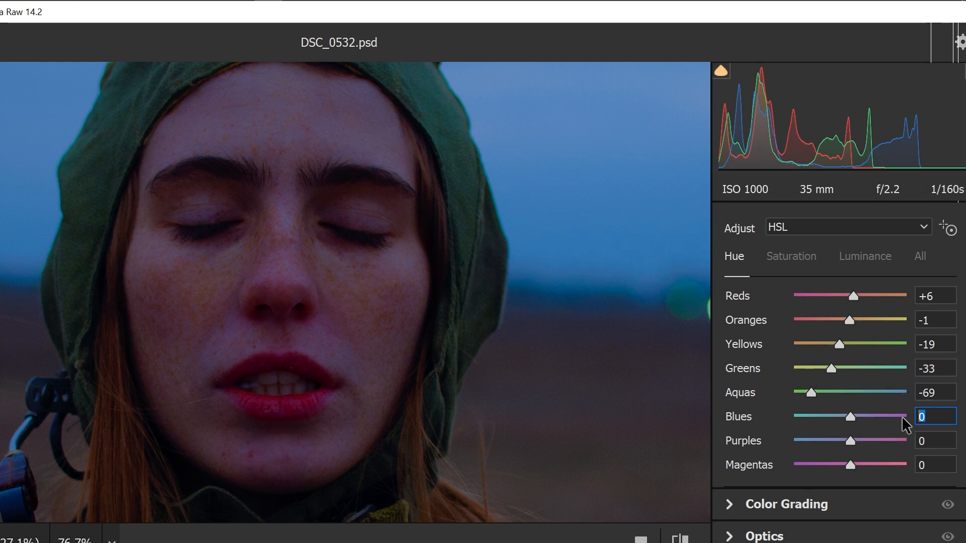
pyautogui.write('-71')
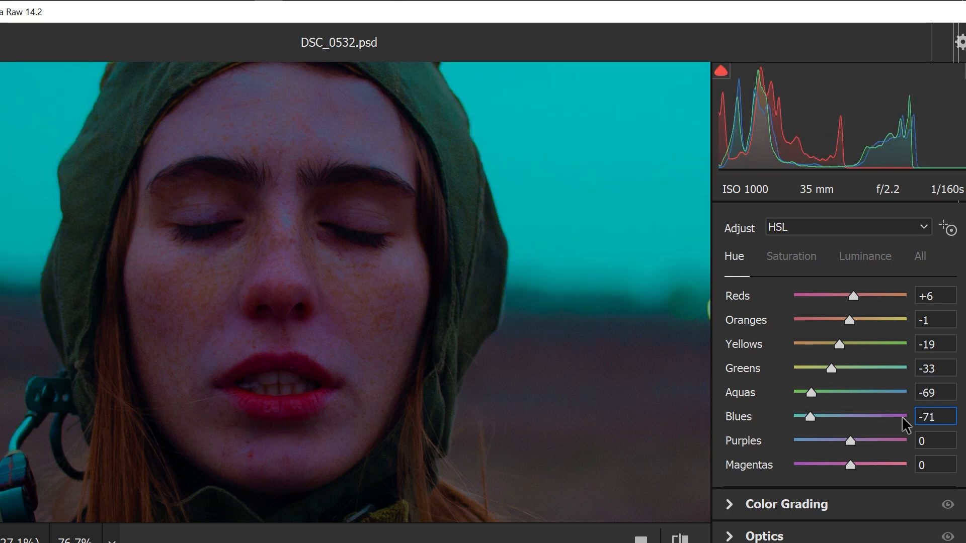
# Set the HSL hue of Purples to +32 and Magentas to +37
pyautogui.hotkey('ctrl', '-')
pyautogui.moveTo(478, 274); pyautogui.dragTo(513, 304)
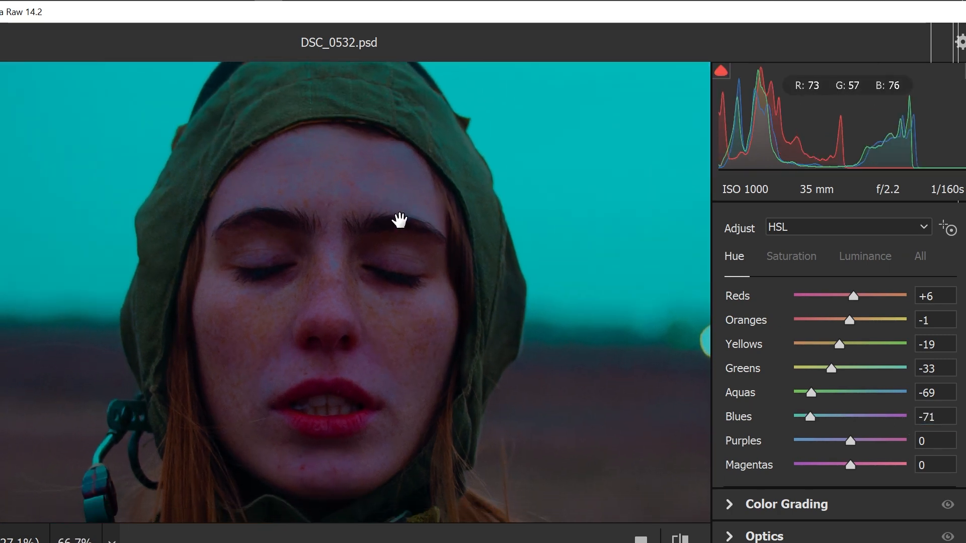
pyautogui.scroll(1, 435, 224)
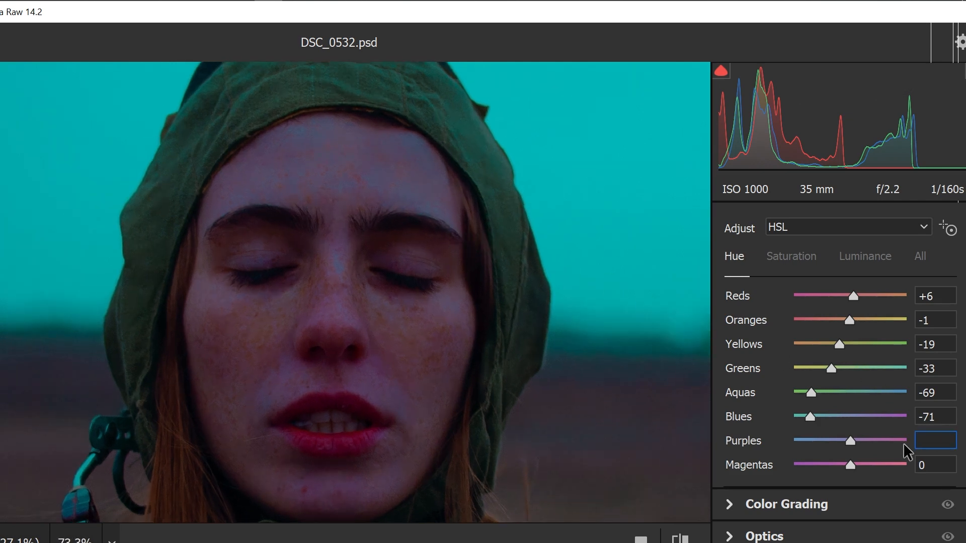
pyautogui.write('+32')
pyautogui.press('Return')
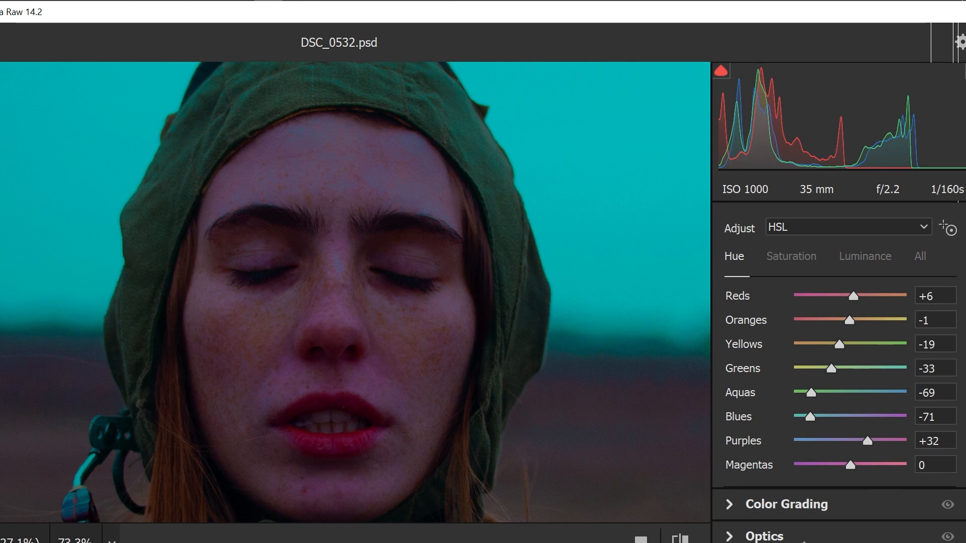
pyautogui.click(919, 462)
pyautogui.write('37')
pyautogui.click(778, 256)
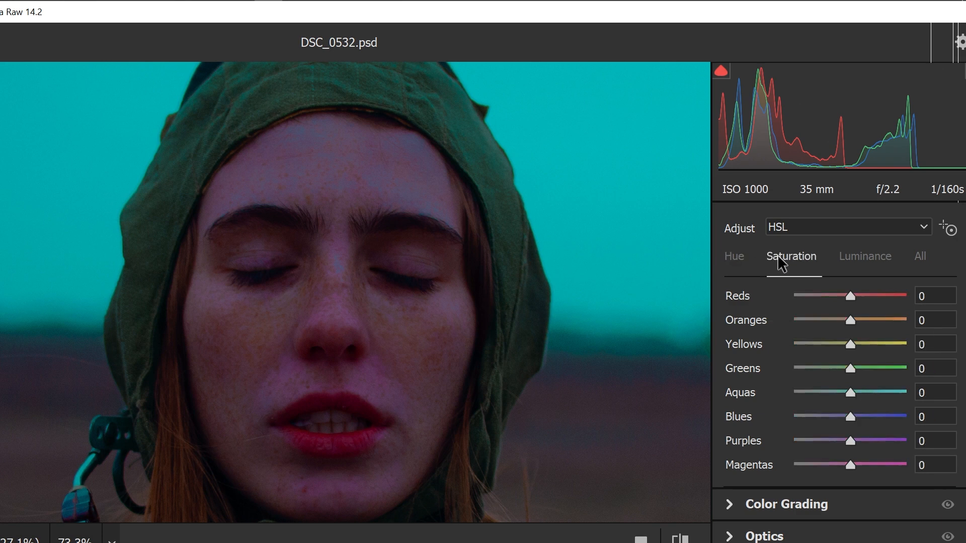
pyautogui.click(737, 259)
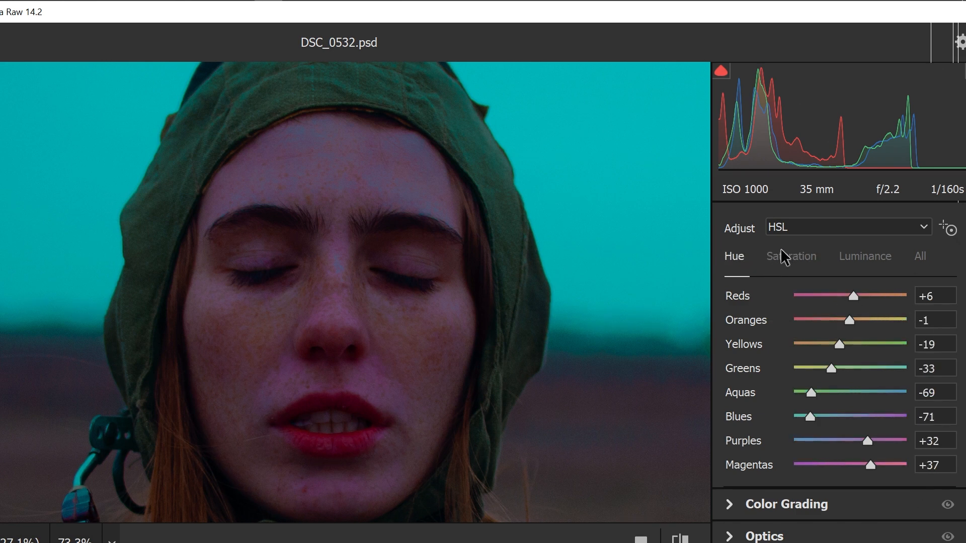
# Set the HSL saturation to +2 for Reds, -44 for Oranges and -61 for Yellows
pyautogui.click(781, 254)
pyautogui.click(915, 298)
pyautogui.write('2')
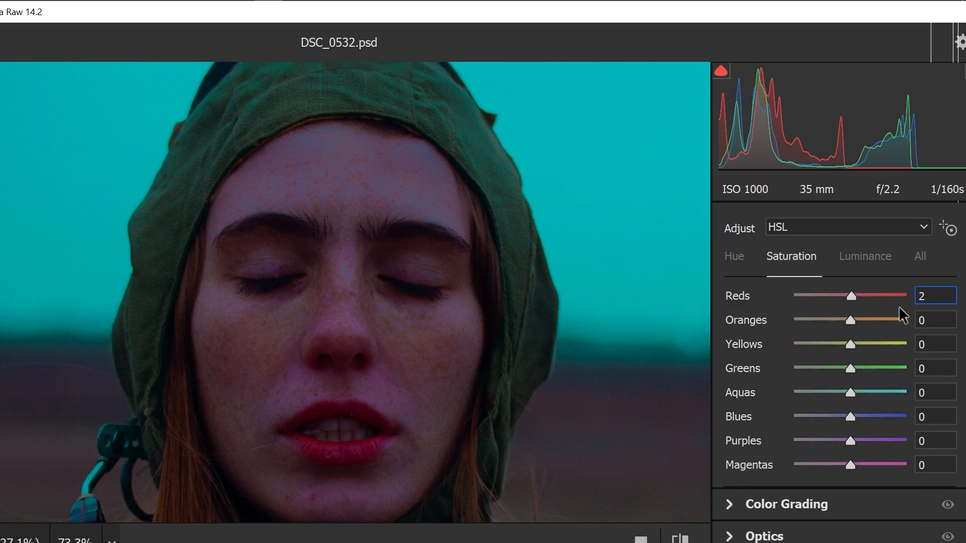
pyautogui.press('Tab')
pyautogui.write('-44')
pyautogui.press('Tab')
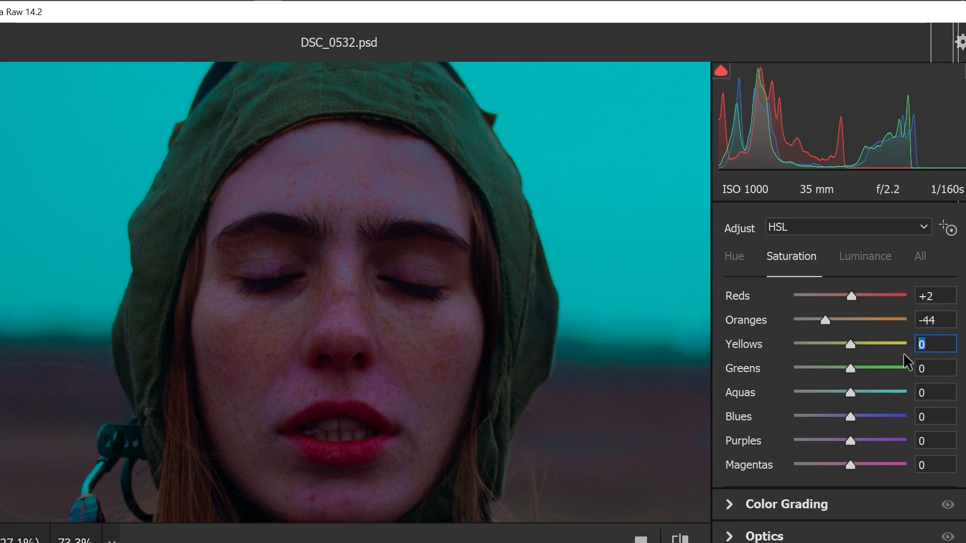
pyautogui.write('-61')
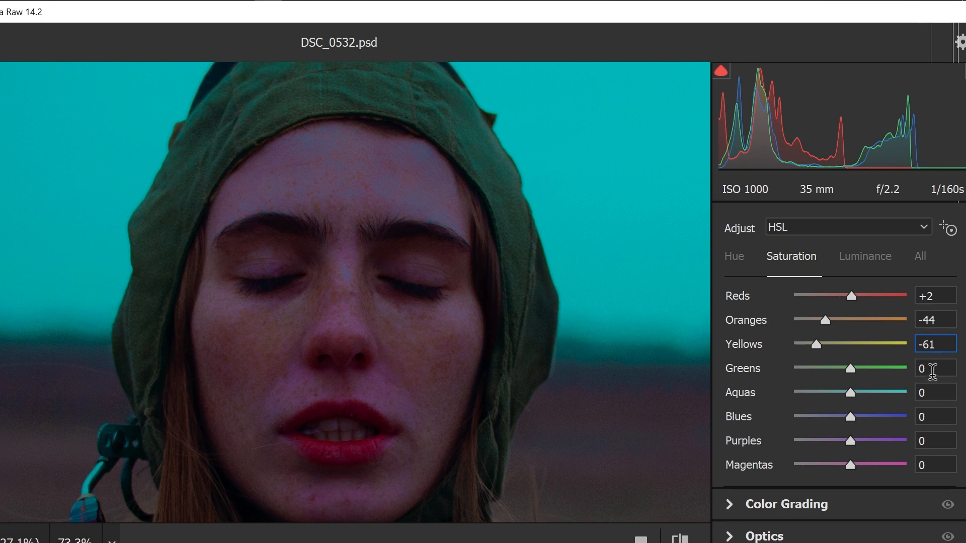
# Set the HSL saturation of Greens and Aquas to -18 each and Blues to -73
pyautogui.write('-18')
pyautogui.click(928, 387)
pyautogui.press('BackSpace')
pyautogui.write('-18')
pyautogui.click(927, 416)
pyautogui.write('-1')
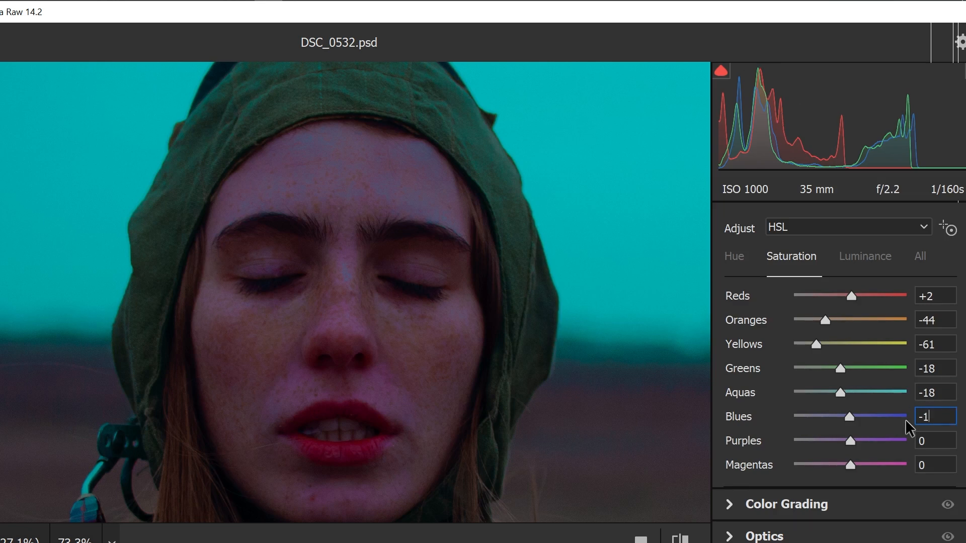
pyautogui.press('BackSpace')
pyautogui.write('73')
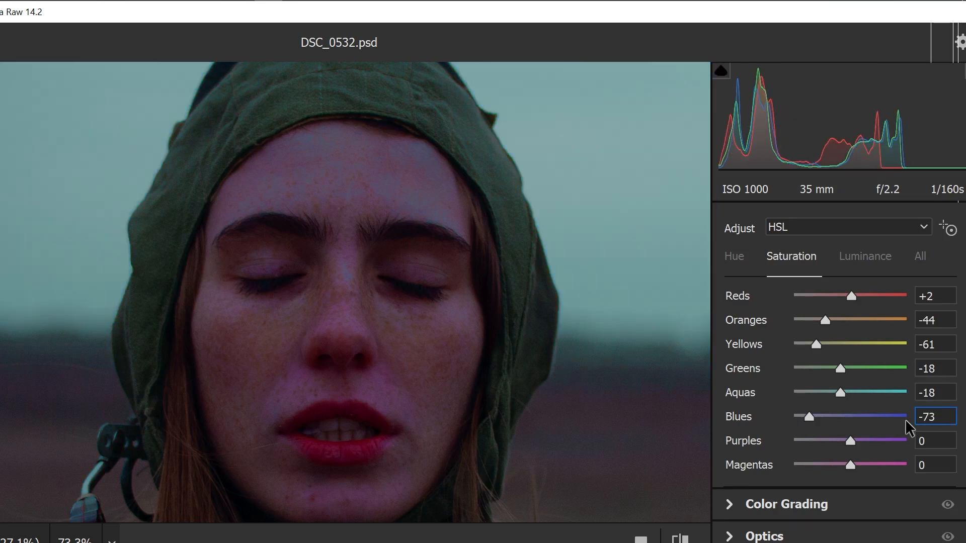
pyautogui.scroll(2, 553, 351)
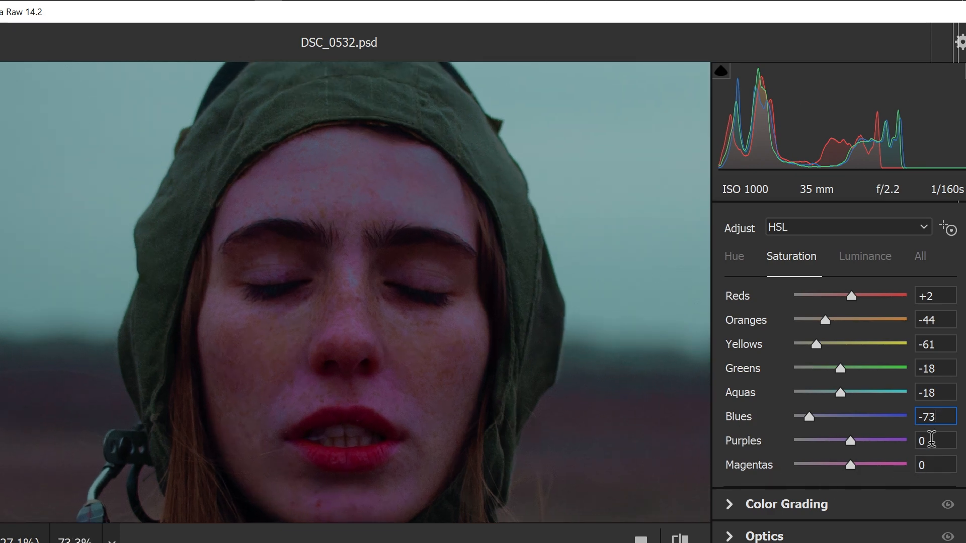
# Set the HSL saturation of Purples to +25 and increase the Magentas saturation
pyautogui.moveTo(930, 440); pyautogui.dragTo(906, 445)
pyautogui.write('25')
pyautogui.press('Tab')
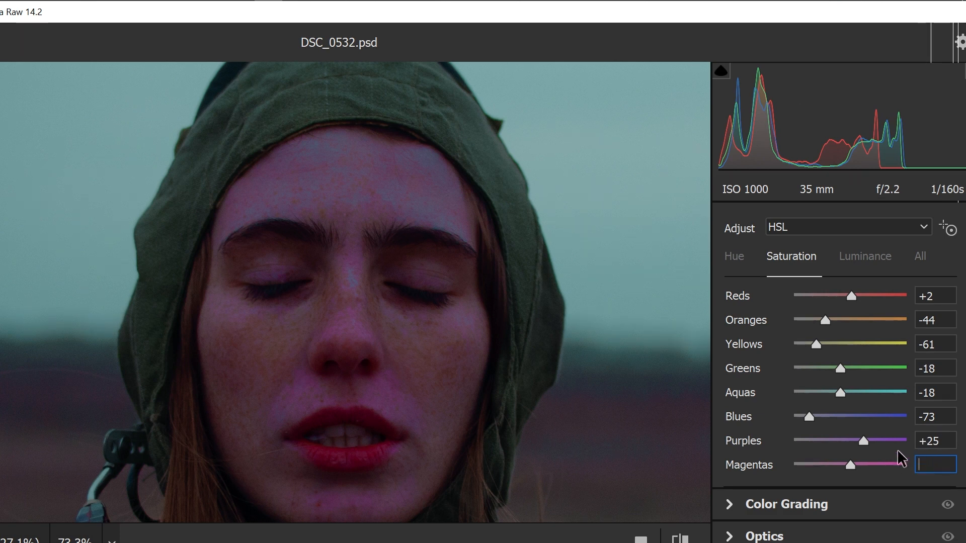
pyautogui.write('424')
pyautogui.scroll(3, 825, 352)
# Lower the HSL luminance of Blues to -21 and return to the hue values
pyautogui.scroll(-2, 356, 328)
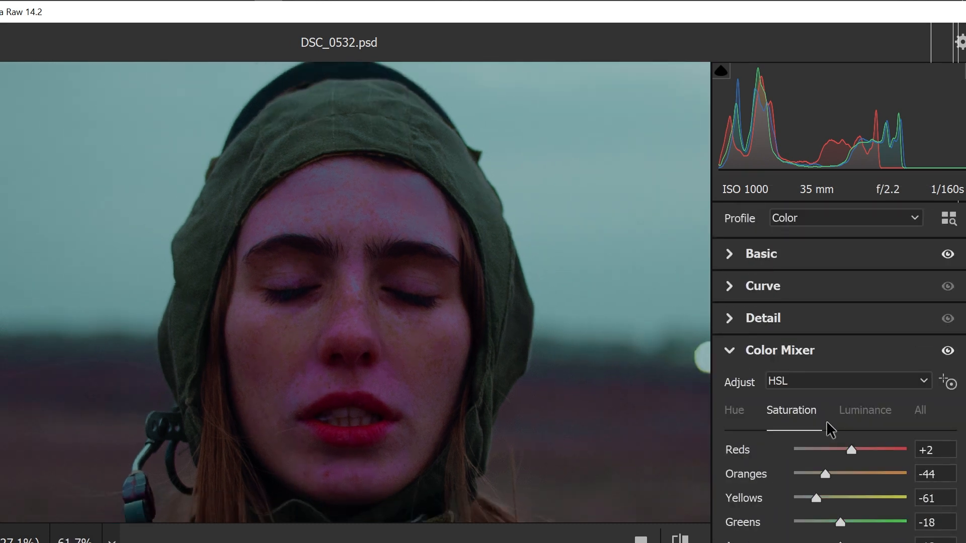
pyautogui.scroll(-4, 828, 430)
pyautogui.click(730, 221)
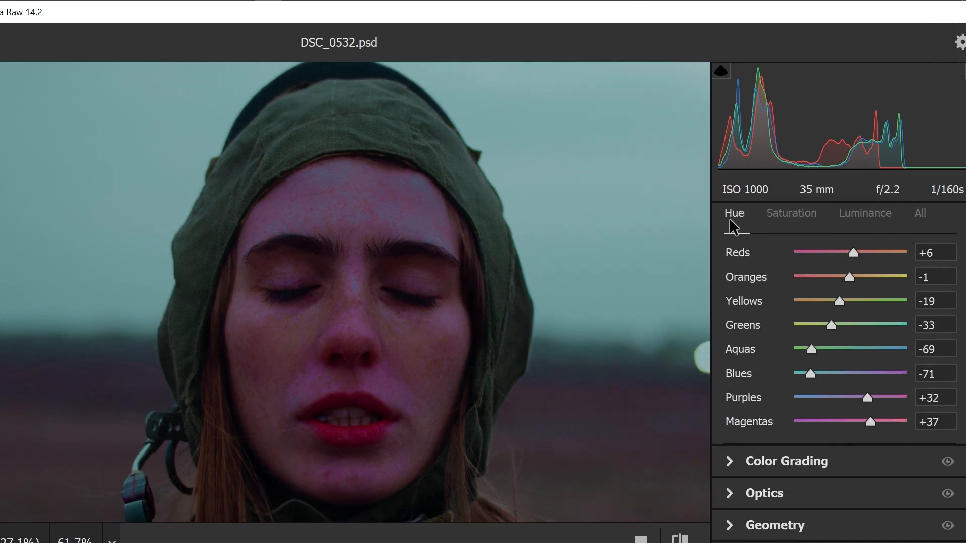
pyautogui.click(787, 220)
pyautogui.click(873, 222)
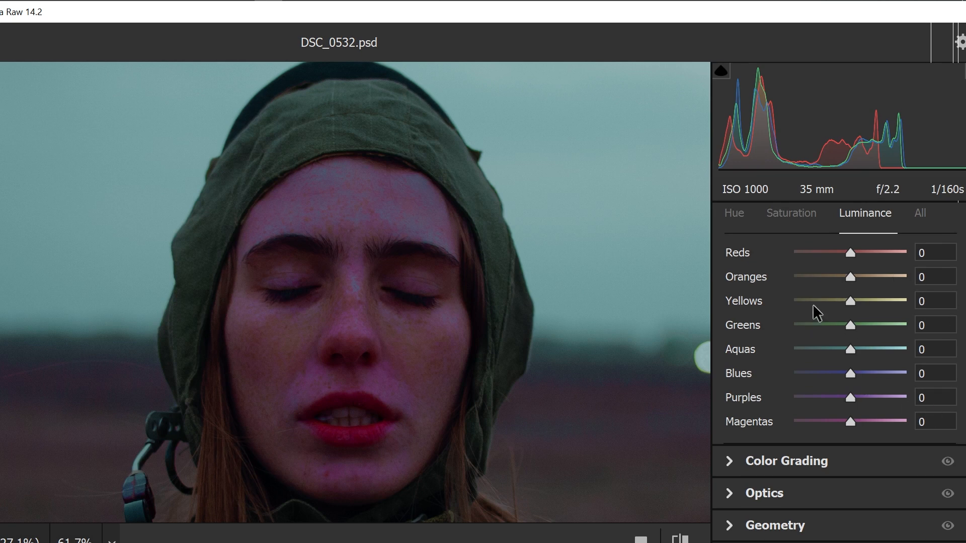
pyautogui.moveTo(853, 377); pyautogui.dragTo(838, 370)
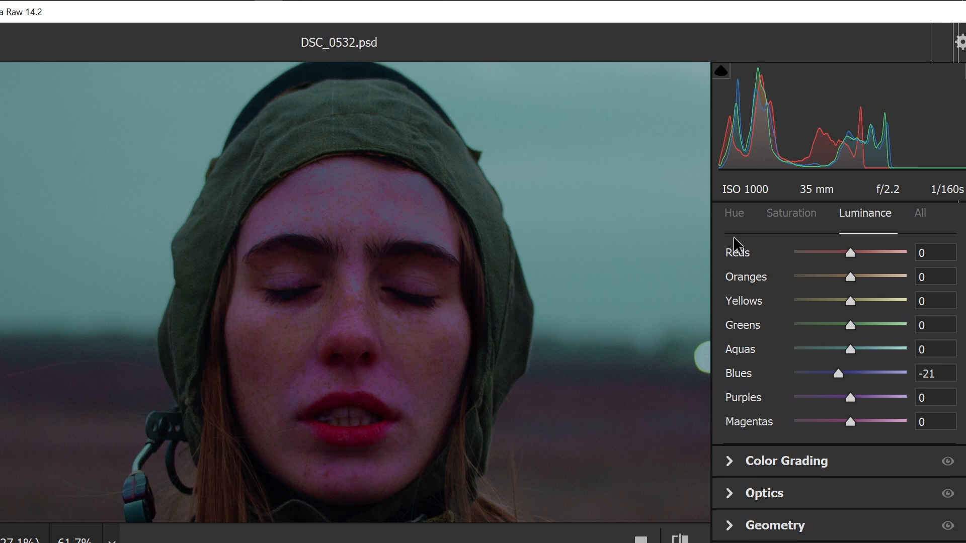
pyautogui.click(734, 212)
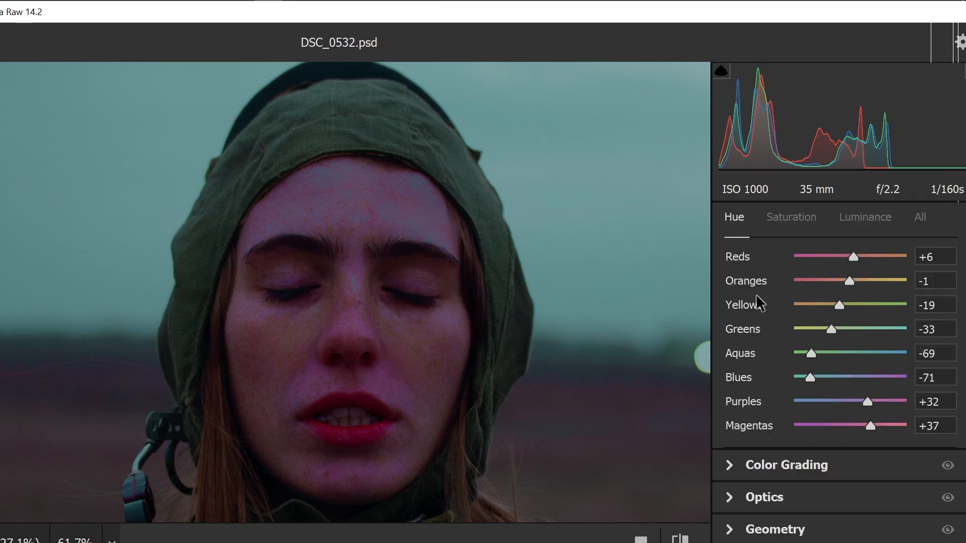
# Set Dehaze to +30 in the Basic adjustments and apply the Camera Raw filter
pyautogui.scroll(5, 755, 293)
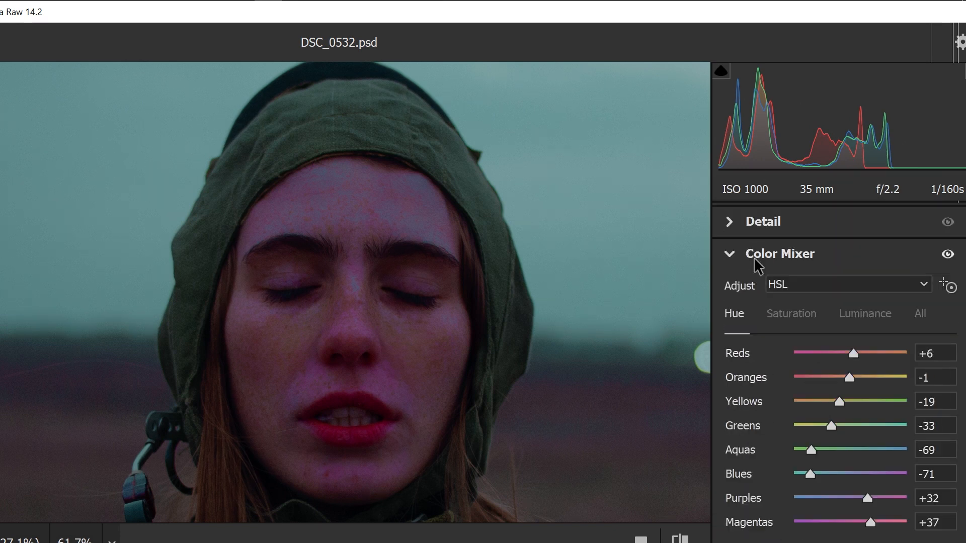
pyautogui.click(757, 297)
pyautogui.scroll(-4, 795, 338)
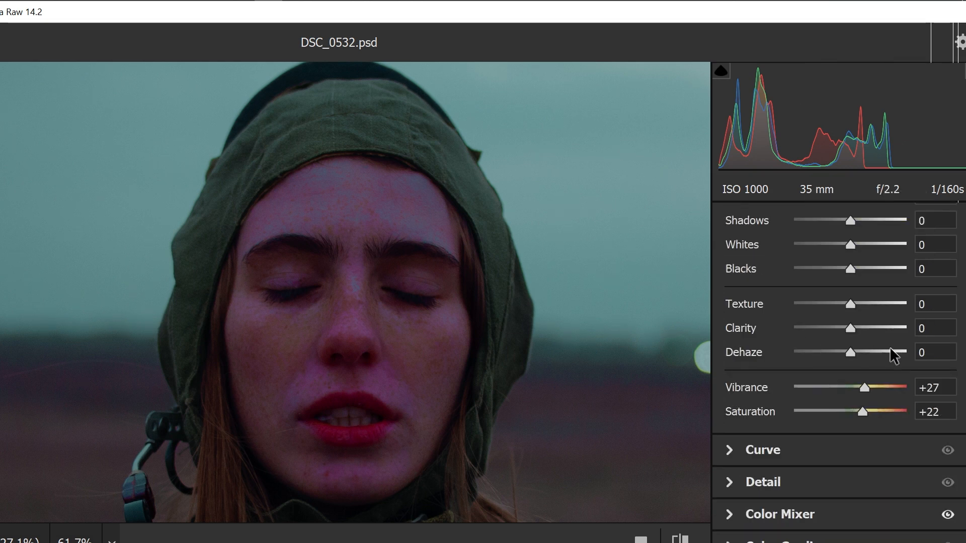
pyautogui.click(922, 351)
pyautogui.moveTo(854, 352); pyautogui.dragTo(868, 352)
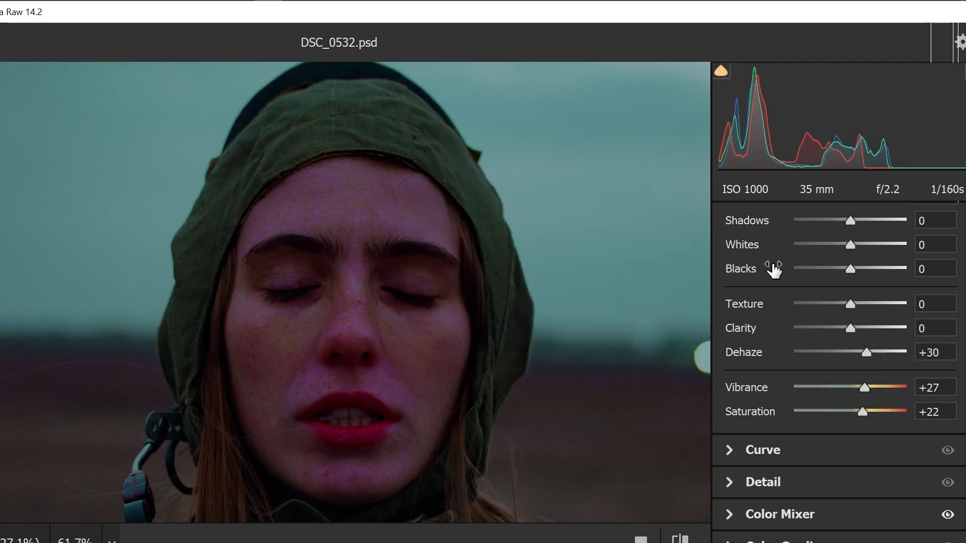
pyautogui.scroll(-3, 755, 302)
pyautogui.press('Return')
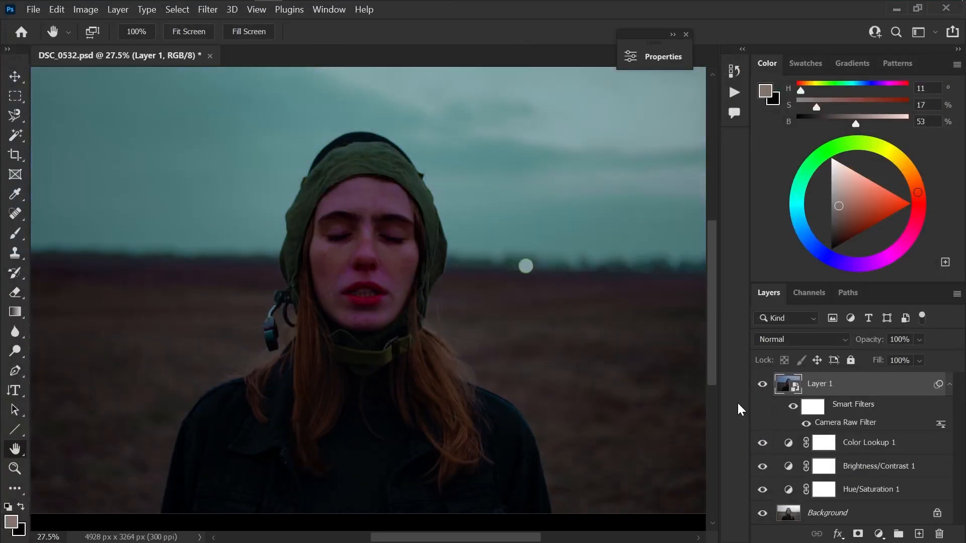
# Add a layer mask to Layer 1 and paint black over the woman's face with a soft brush of size 341
pyautogui.click(857, 533)
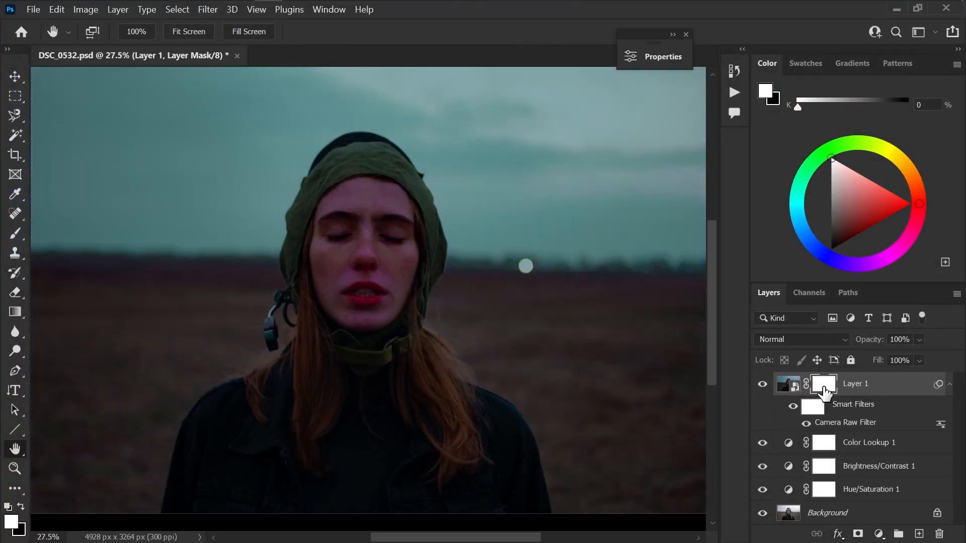
pyautogui.click(20, 508)
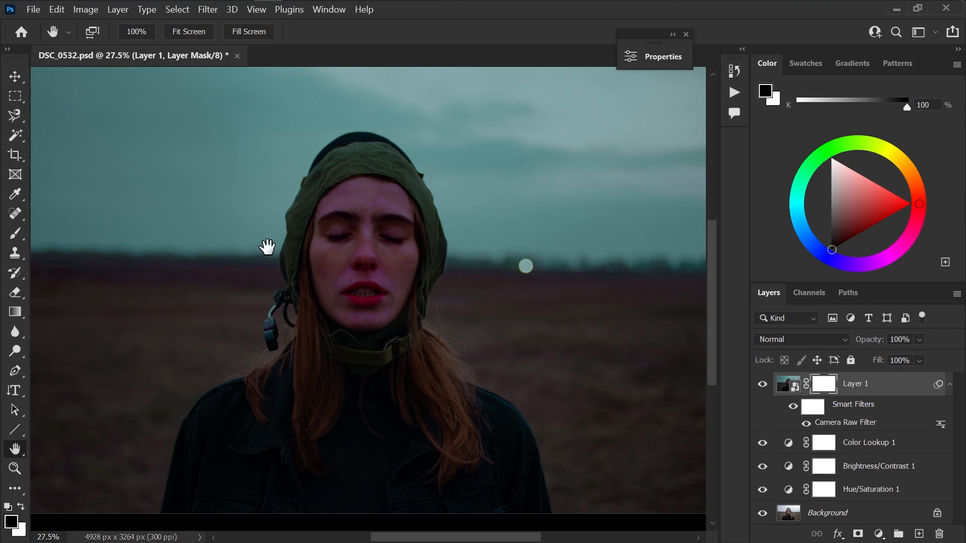
pyautogui.click(15, 233)
pyautogui.scroll(5, 376, 258)
pyautogui.press('capslock')
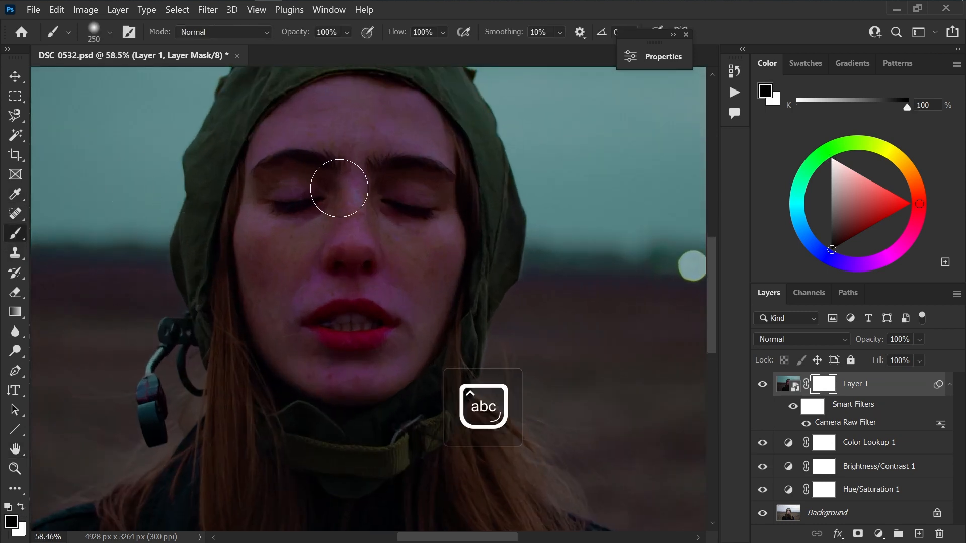
pyautogui.moveTo(339, 188); pyautogui.dragTo(476, 183)
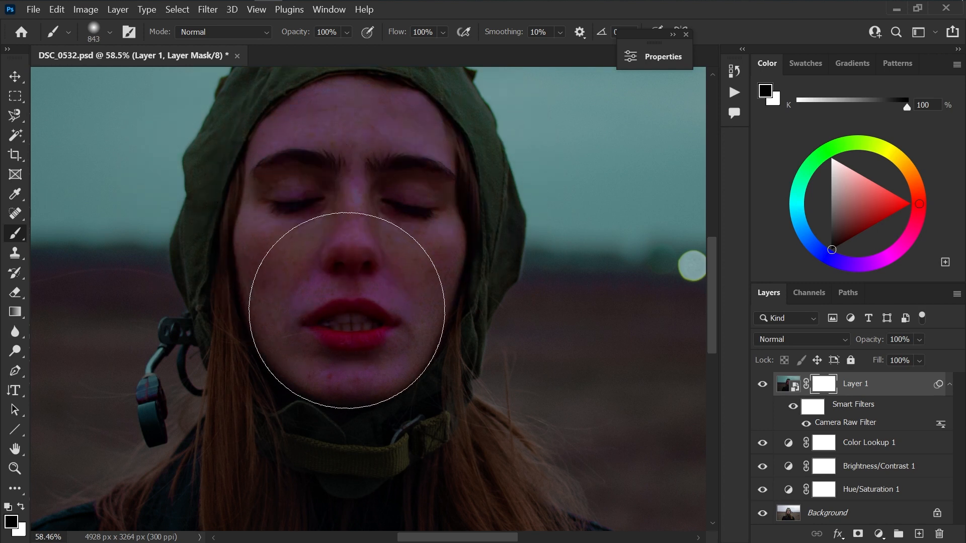
pyautogui.moveTo(347, 310); pyautogui.dragTo(234, 310)
pyautogui.moveTo(308, 300)
pyautogui.mouseDown()
pyautogui.moveTo(340, 298)
pyautogui.moveTo(328, 323)
pyautogui.moveTo(384, 355)
pyautogui.moveTo(328, 361)
pyautogui.moveTo(334, 275)
pyautogui.moveTo(358, 263)
pyautogui.moveTo(345, 314)
pyautogui.moveTo(352, 178)
pyautogui.moveTo(401, 134)
pyautogui.moveTo(319, 126)
pyautogui.moveTo(249, 176)
pyautogui.moveTo(218, 221)
pyautogui.moveTo(295, 190)
pyautogui.mouseUp()
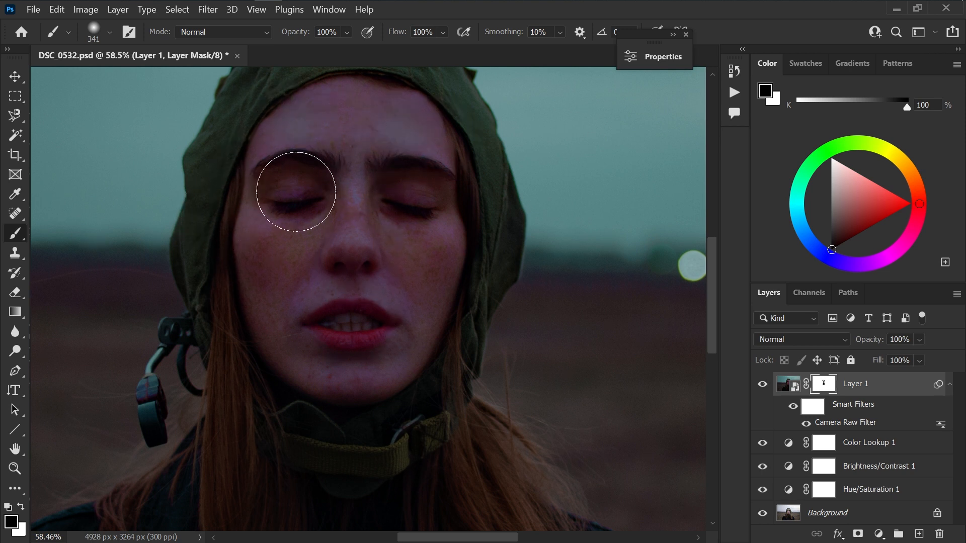
# Paint white over the face on Layer 1's mask to restore the Camera Raw grading there
pyautogui.click(21, 508)
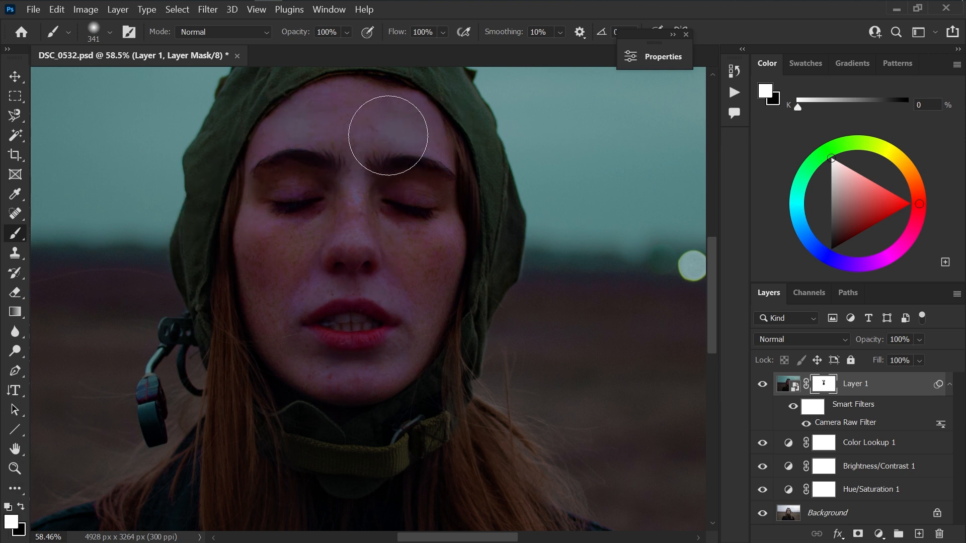
pyautogui.moveTo(390, 134)
pyautogui.mouseDown()
pyautogui.moveTo(285, 155)
pyautogui.moveTo(337, 160)
pyautogui.moveTo(422, 143)
pyautogui.moveTo(360, 311)
pyautogui.moveTo(372, 337)
pyautogui.moveTo(320, 394)
pyautogui.moveTo(405, 275)
pyautogui.moveTo(338, 106)
pyautogui.mouseUp()
pyautogui.scroll(-4, 343, 237)
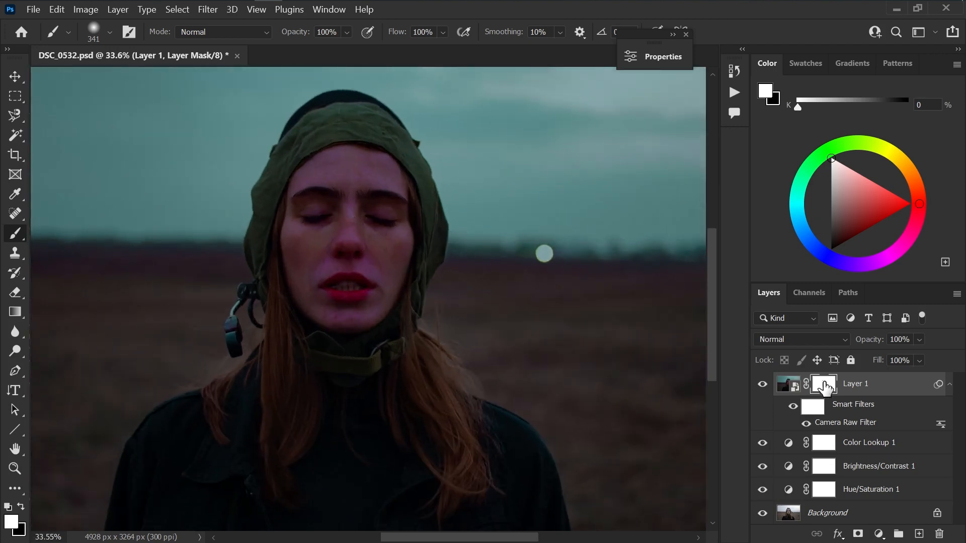
pyautogui.scroll(3, 797, 387)
pyautogui.scroll(-4, 797, 388)
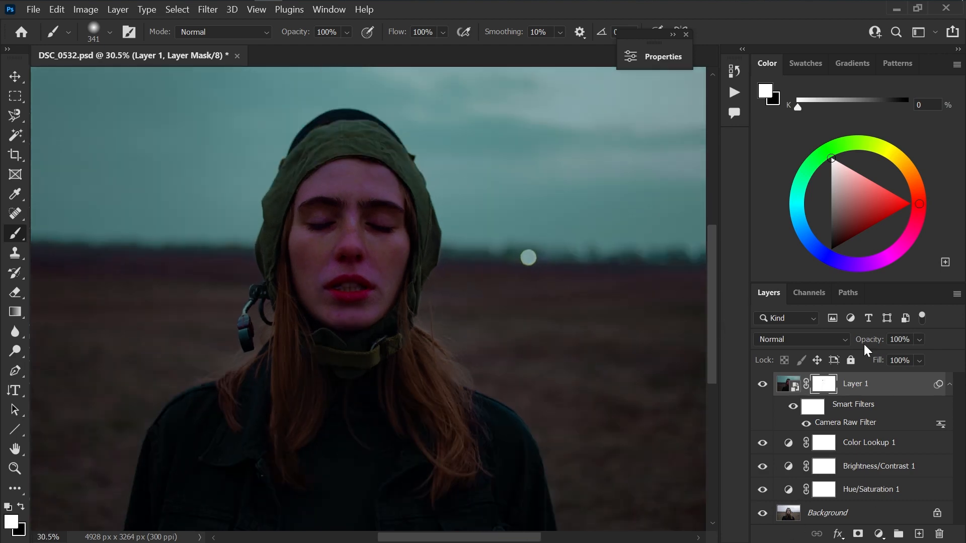
# Add a Solid Color fill layer above Layer 1 in dark blue #143660
pyautogui.click(878, 534)
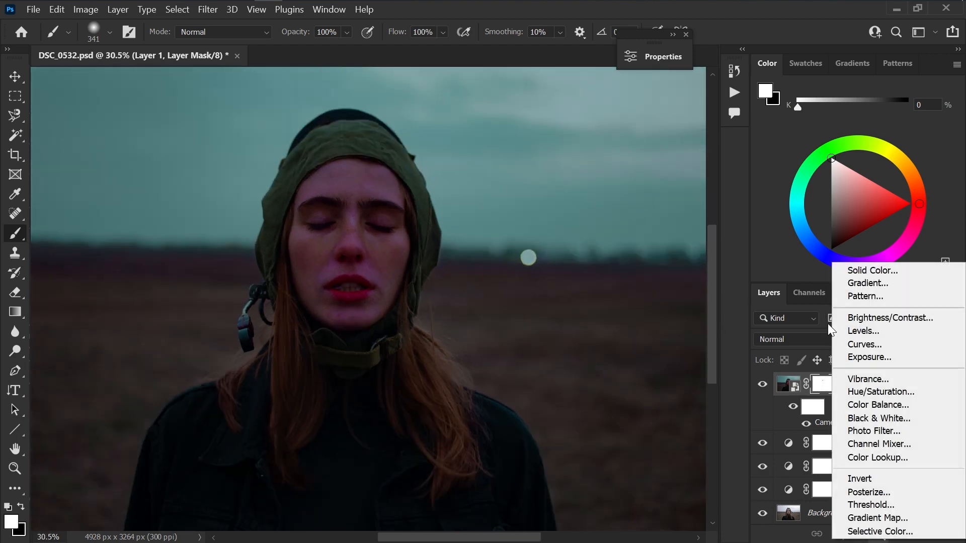
pyautogui.click(853, 271)
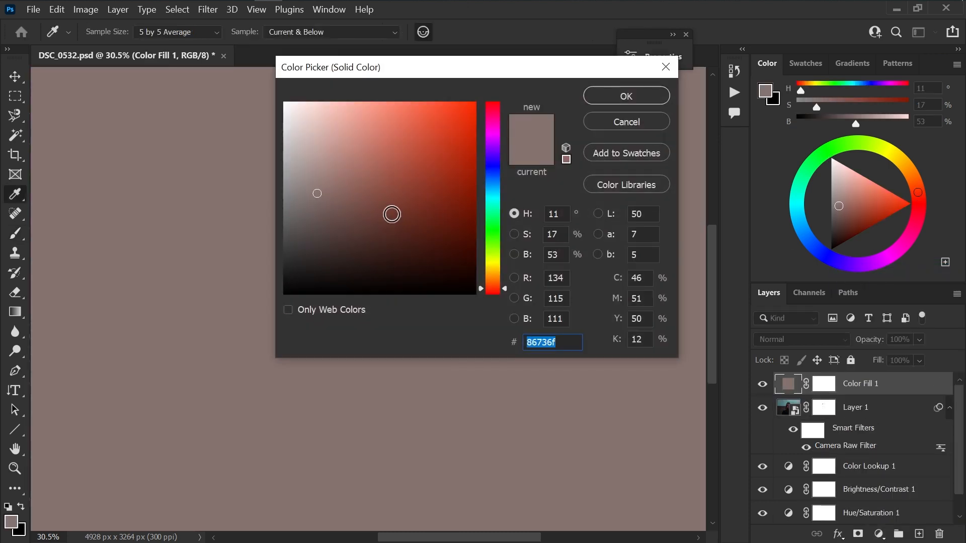
pyautogui.click(349, 191)
pyautogui.moveTo(504, 287); pyautogui.dragTo(498, 180)
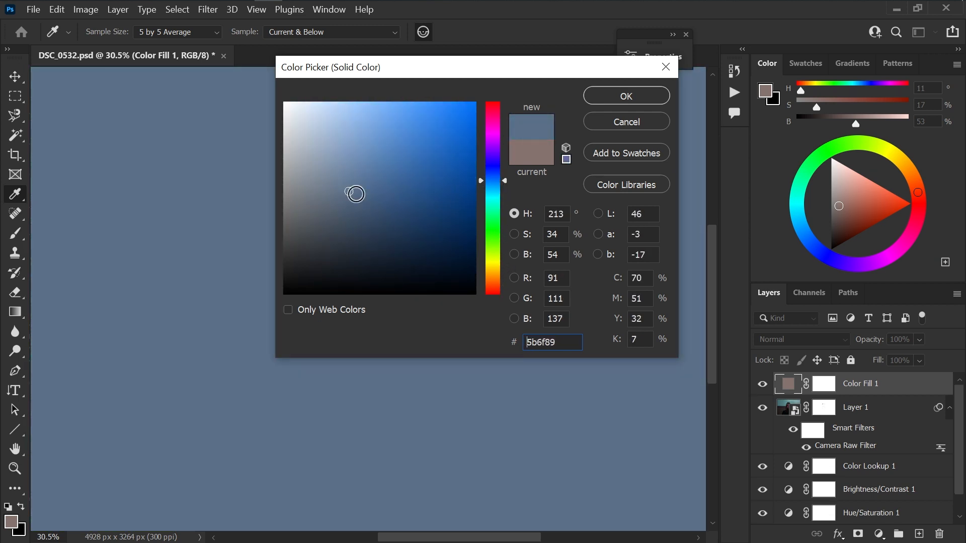
pyautogui.click(424, 220)
pyautogui.moveTo(424, 219); pyautogui.dragTo(436, 222)
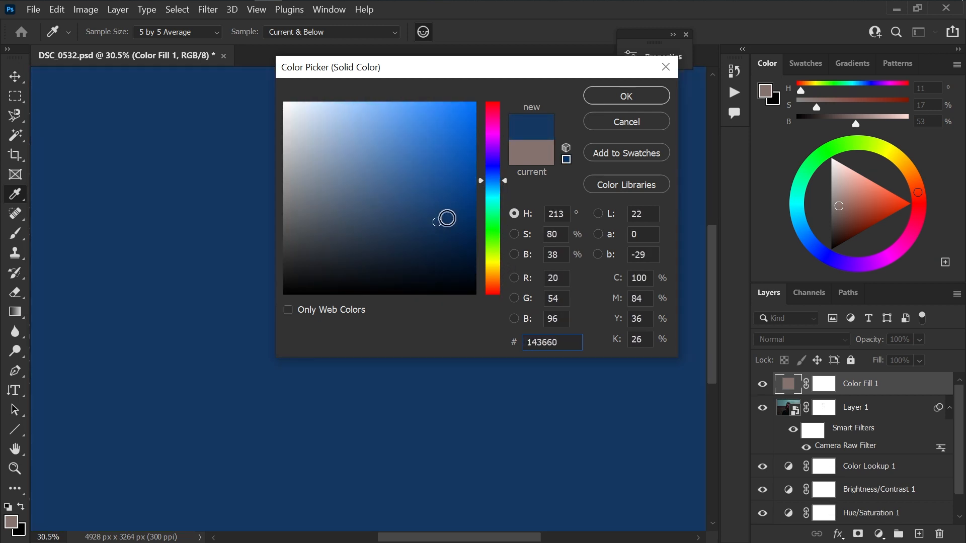
pyautogui.click(625, 95)
# Invert the blue fill layer's mask and paint white over the sky with a soft brush of size 652
pyautogui.click(820, 388)
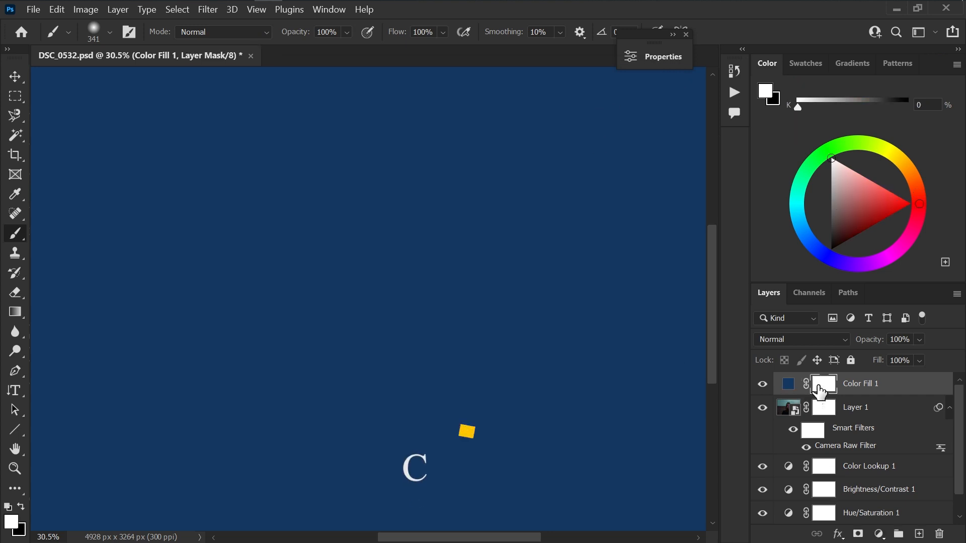
pyautogui.hotkey('ctrl', 'i')
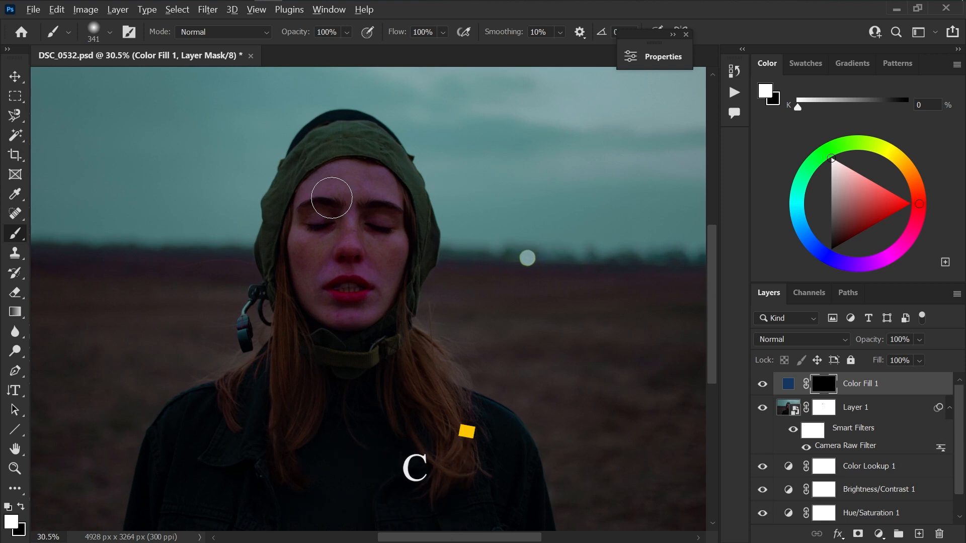
pyautogui.press(']')
pyautogui.press(']')
pyautogui.press(']')
pyautogui.scroll(3, 704, 256)
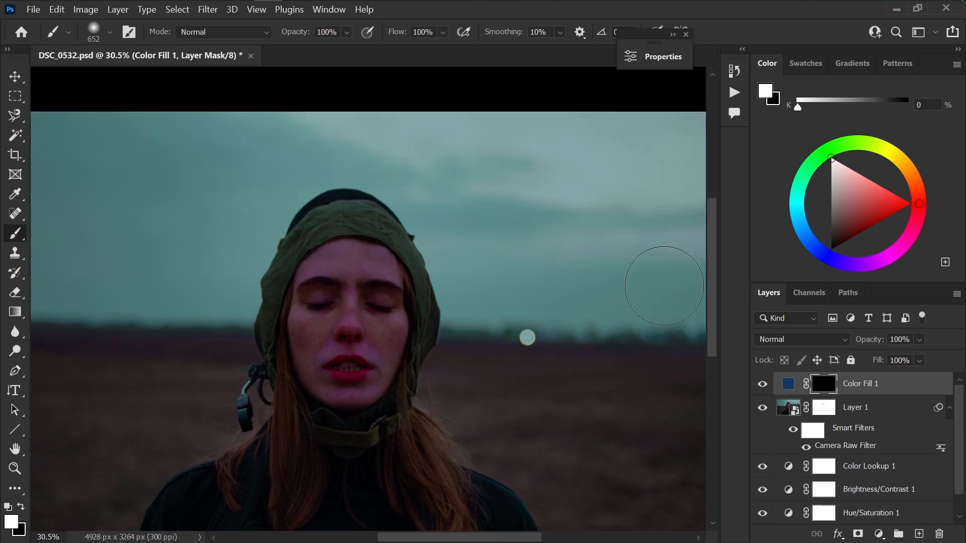
pyautogui.moveTo(664, 286)
pyautogui.mouseDown()
pyautogui.moveTo(669, 173)
pyautogui.moveTo(695, 252)
pyautogui.moveTo(687, 321)
pyautogui.moveTo(501, 323)
pyautogui.moveTo(475, 306)
pyautogui.moveTo(461, 267)
pyautogui.moveTo(591, 245)
pyautogui.moveTo(623, 211)
pyautogui.moveTo(603, 154)
pyautogui.moveTo(678, 133)
pyautogui.moveTo(582, 126)
pyautogui.moveTo(544, 188)
pyautogui.moveTo(546, 219)
pyautogui.moveTo(508, 294)
pyautogui.moveTo(656, 122)
pyautogui.moveTo(702, 141)
pyautogui.moveTo(315, 121)
pyautogui.moveTo(72, 134)
pyautogui.moveTo(20, 164)
pyautogui.moveTo(22, 229)
pyautogui.moveTo(186, 149)
pyautogui.moveTo(131, 182)
pyautogui.moveTo(242, 145)
pyautogui.moveTo(275, 165)
pyautogui.moveTo(365, 149)
pyautogui.moveTo(479, 179)
pyautogui.moveTo(510, 301)
pyautogui.moveTo(467, 281)
pyautogui.moveTo(453, 217)
pyautogui.moveTo(372, 169)
pyautogui.moveTo(296, 168)
pyautogui.moveTo(251, 219)
pyautogui.moveTo(196, 250)
pyautogui.moveTo(205, 189)
pyautogui.moveTo(90, 224)
pyautogui.mouseUp()
pyautogui.moveTo(372, 537); pyautogui.dragTo(327, 537)
pyautogui.moveTo(155, 151)
pyautogui.mouseDown()
pyautogui.moveTo(194, 222)
pyautogui.moveTo(197, 281)
pyautogui.moveTo(251, 290)
pyautogui.moveTo(422, 289)
pyautogui.moveTo(440, 239)
pyautogui.moveTo(433, 275)
pyautogui.moveTo(361, 285)
pyautogui.moveTo(227, 267)
pyautogui.moveTo(248, 257)
pyautogui.moveTo(172, 271)
pyautogui.moveTo(190, 120)
pyautogui.moveTo(373, 213)
pyautogui.moveTo(438, 299)
pyautogui.moveTo(467, 194)
pyautogui.moveTo(432, 296)
pyautogui.moveTo(196, 297)
pyautogui.mouseUp()
# Dab white over the jacket on the fill layer's mask and erase the blue spot with black
pyautogui.click(455, 526)
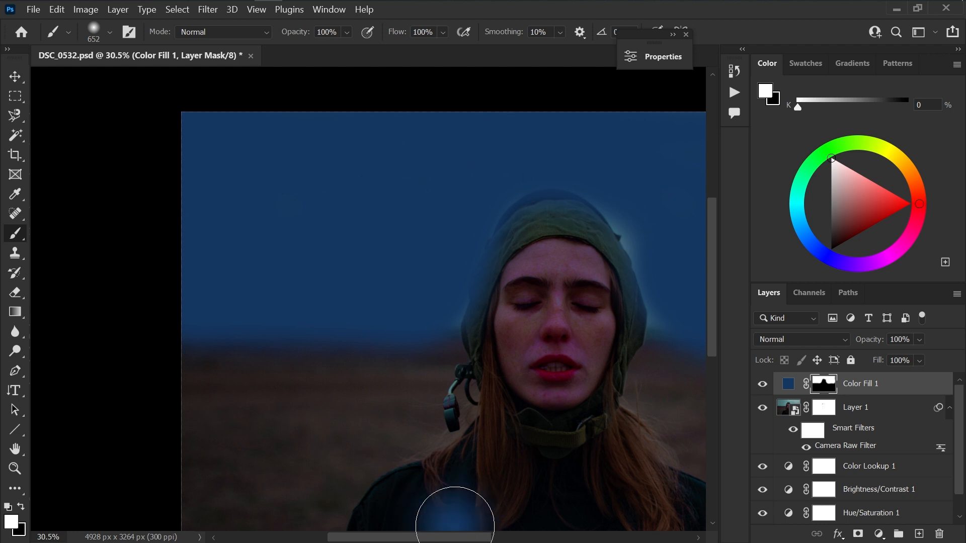
pyautogui.click(21, 506)
pyautogui.moveTo(424, 513); pyautogui.dragTo(483, 518)
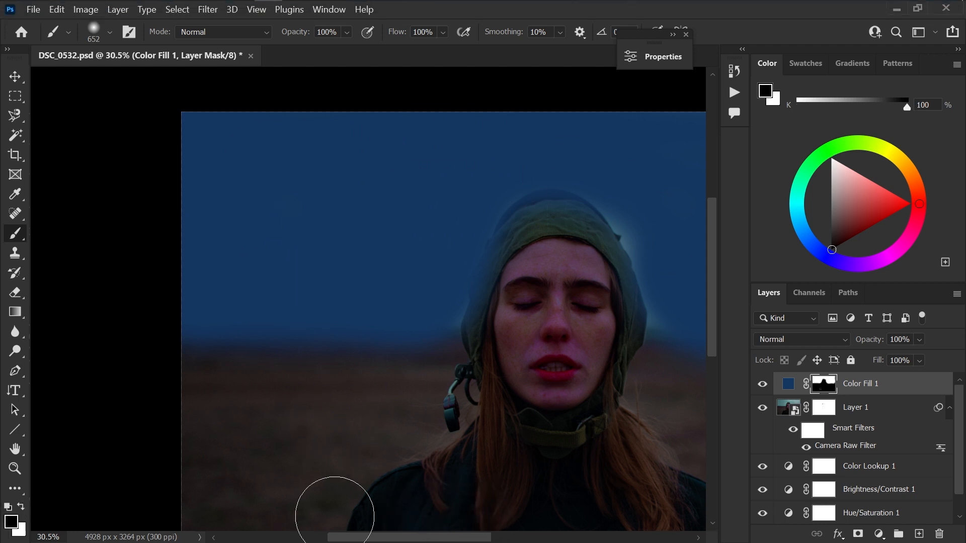
# Paint white on the fill layer's mask along the photo's right edge and beside the hood to complete the blue sky
pyautogui.hscroll(5, 334, 516)
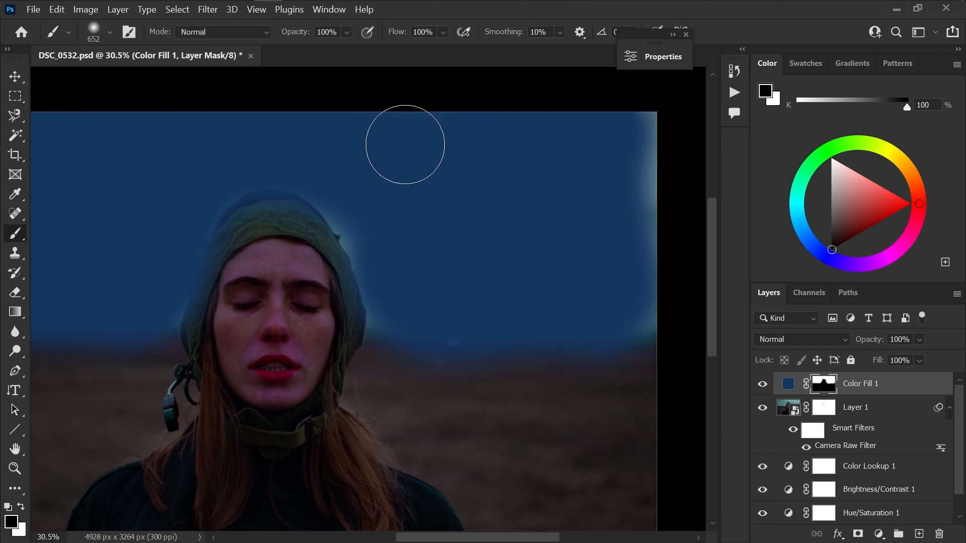
pyautogui.press('x')
pyautogui.moveTo(638, 136)
pyautogui.mouseDown()
pyautogui.moveTo(657, 234)
pyautogui.moveTo(652, 125)
pyautogui.moveTo(663, 212)
pyautogui.moveTo(659, 296)
pyautogui.moveTo(649, 310)
pyautogui.moveTo(412, 309)
pyautogui.moveTo(361, 189)
pyautogui.moveTo(320, 152)
pyautogui.moveTo(390, 243)
pyautogui.moveTo(466, 282)
pyautogui.mouseUp()
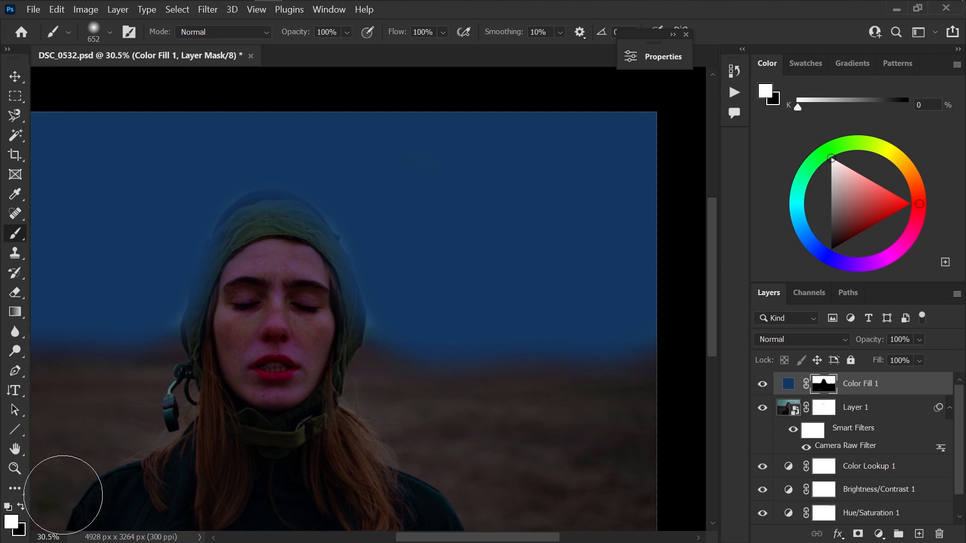
# Split the dark blue fill layer's Underlying Layer highlight slider in Blend If to 0 / 231 so the clouds blend through
pyautogui.click(20, 507)
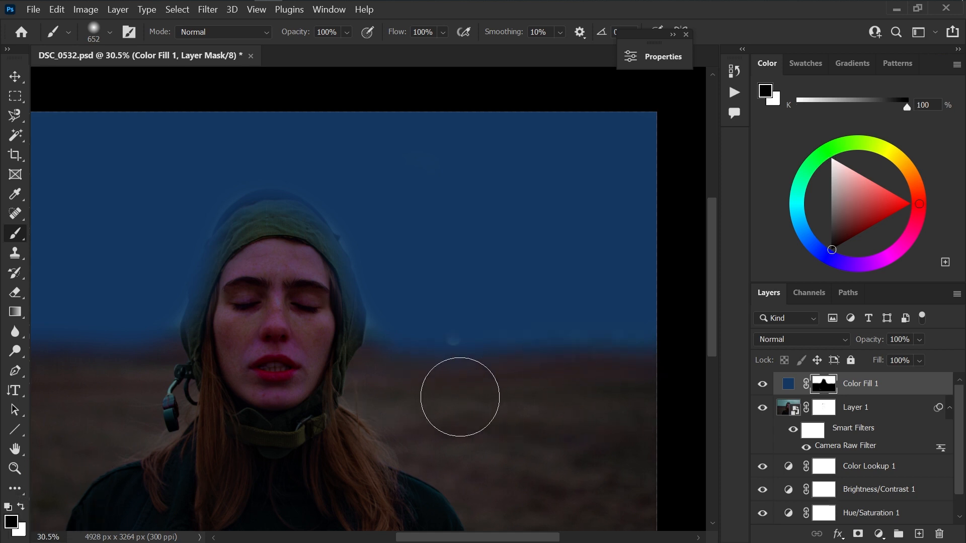
pyautogui.scroll(-4, 345, 299)
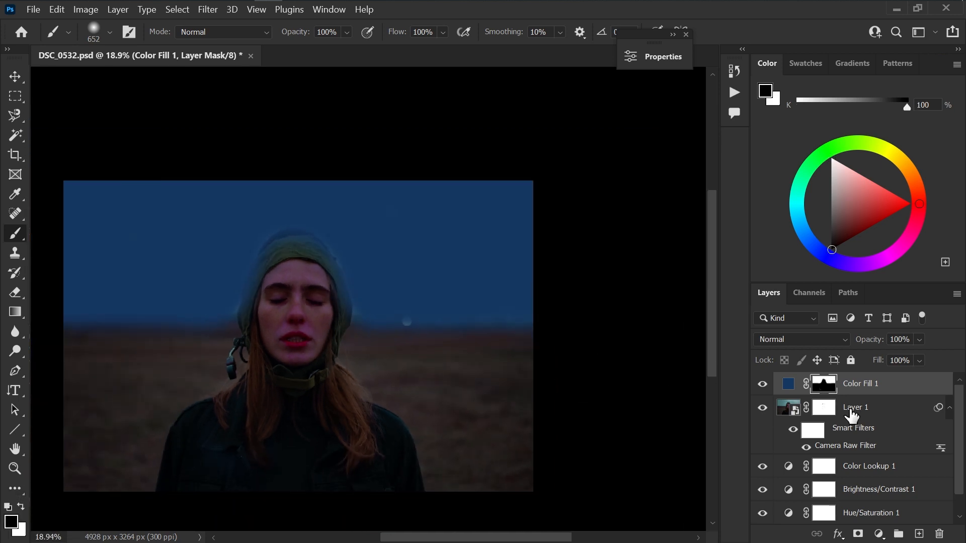
pyautogui.doubleClick(922, 387)
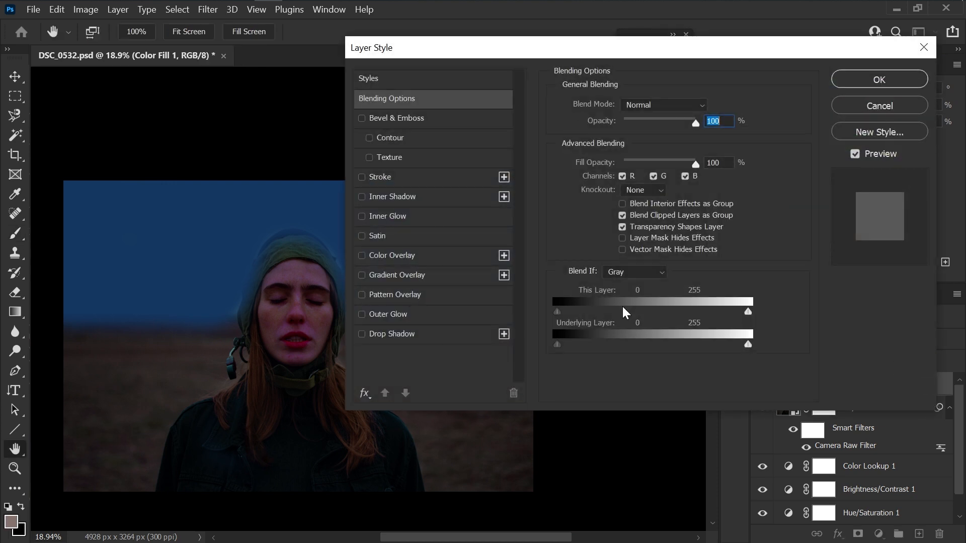
pyautogui.moveTo(750, 342); pyautogui.dragTo(558, 346)
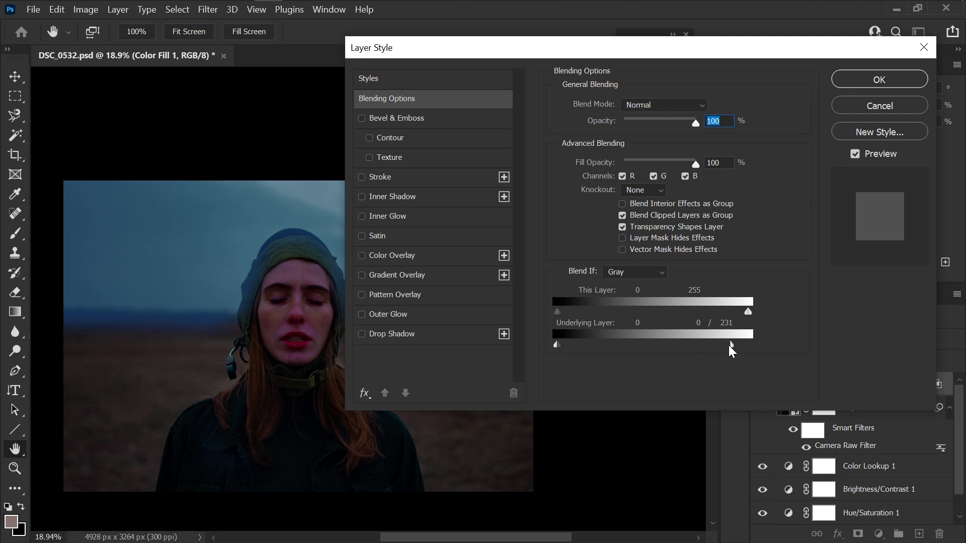
pyautogui.moveTo(646, 50)
pyautogui.mouseDown()
pyautogui.moveTo(760, 46)
pyautogui.moveTo(799, 6)
pyautogui.moveTo(786, 6)
pyautogui.mouseUp()
pyautogui.click(871, 47)
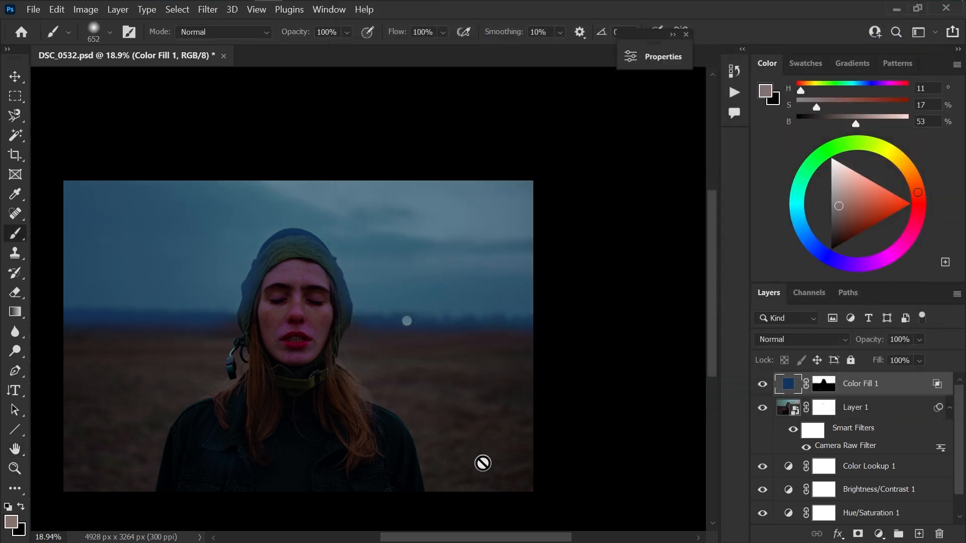
# Paint black over the hood on the fill layer's mask, then refine the layer's Blend If range in its blending options
pyautogui.click(823, 387)
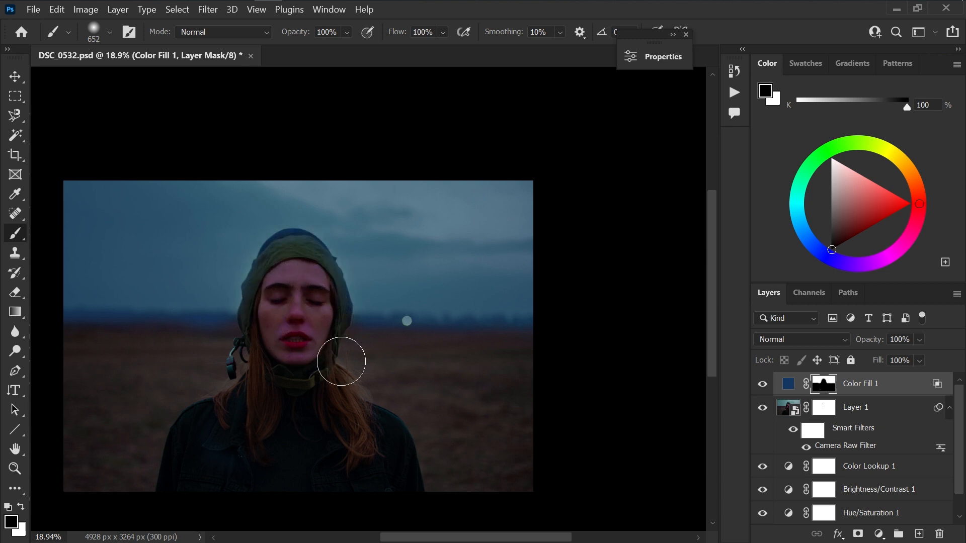
pyautogui.doubleClick(908, 390)
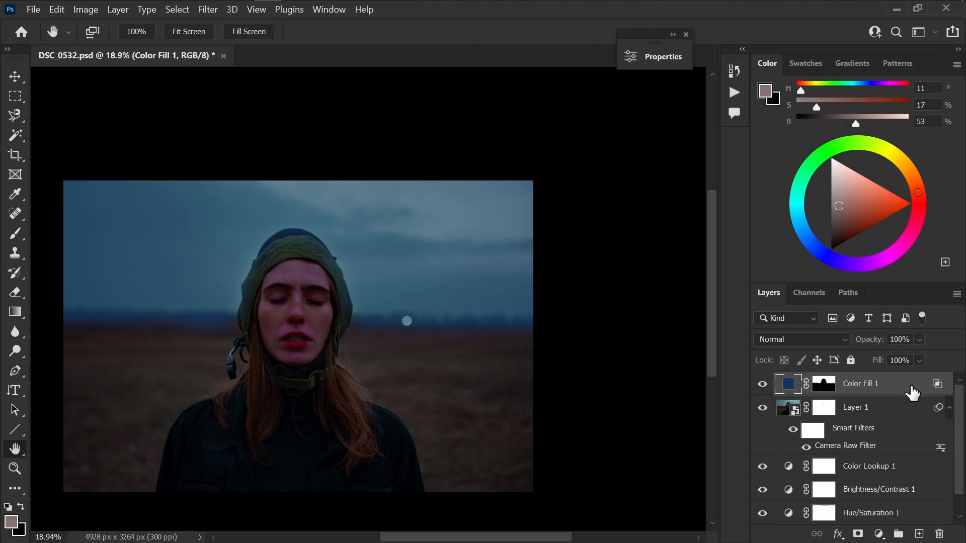
pyautogui.moveTo(545, 310)
pyautogui.mouseDown()
pyautogui.moveTo(587, 306)
pyautogui.moveTo(569, 310)
pyautogui.mouseUp()
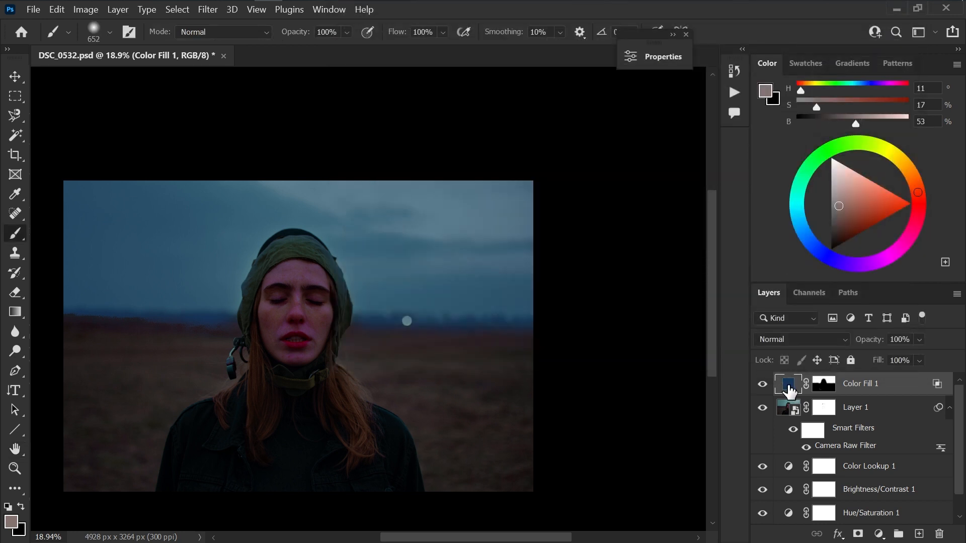
# Change the sky fill layer's color to the dark teal blue #072738
pyautogui.doubleClick(788, 385)
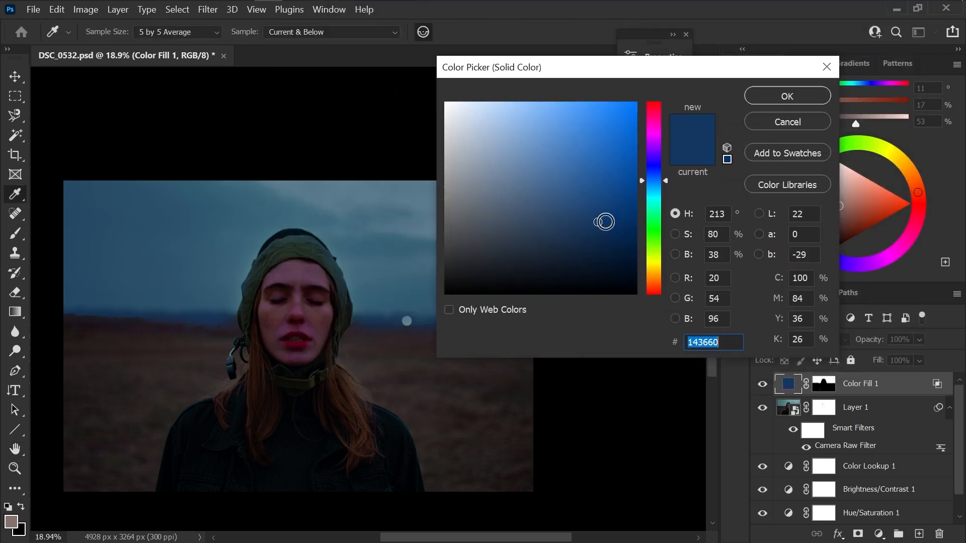
pyautogui.moveTo(604, 222); pyautogui.dragTo(626, 244)
pyautogui.moveTo(665, 198); pyautogui.dragTo(666, 216)
pyautogui.moveTo(626, 243); pyautogui.dragTo(613, 250)
pyautogui.moveTo(668, 201); pyautogui.dragTo(667, 177)
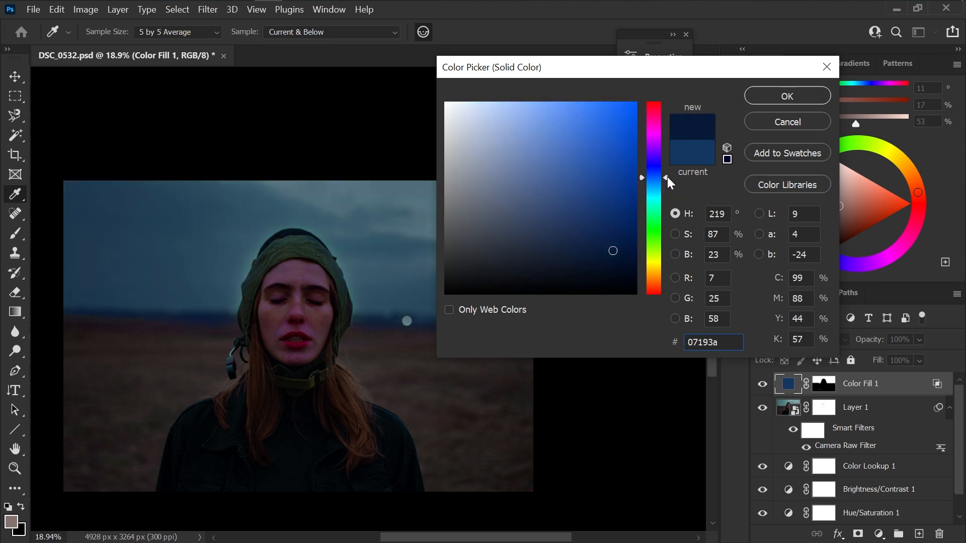
pyautogui.click(610, 250)
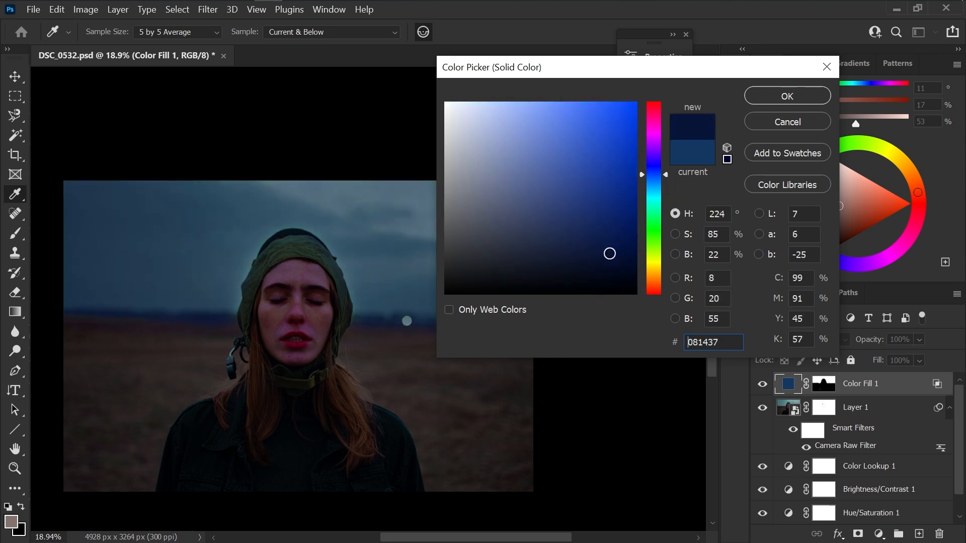
pyautogui.moveTo(609, 253)
pyautogui.mouseDown()
pyautogui.moveTo(619, 233)
pyautogui.moveTo(625, 252)
pyautogui.moveTo(613, 252)
pyautogui.mouseUp()
pyautogui.moveTo(665, 173); pyautogui.dragTo(666, 186)
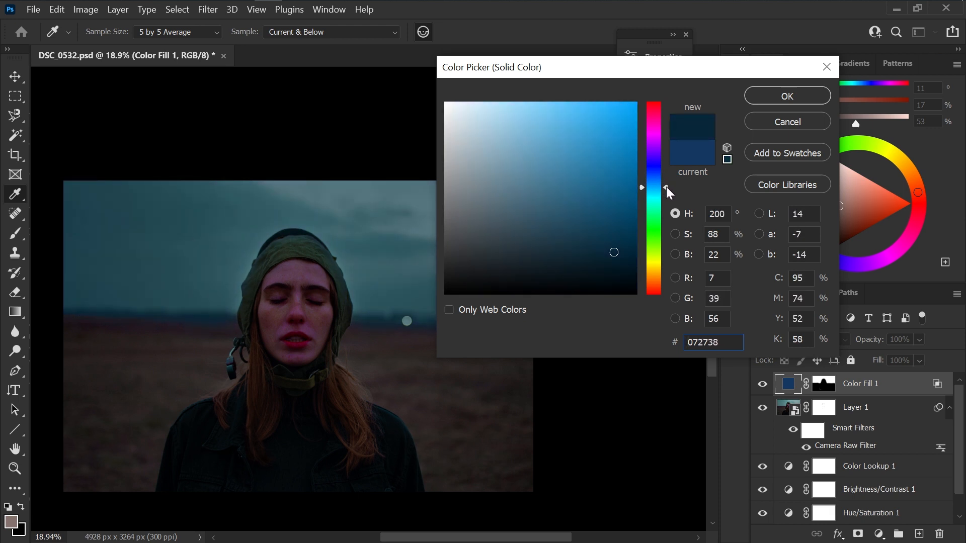
pyautogui.press('Return')
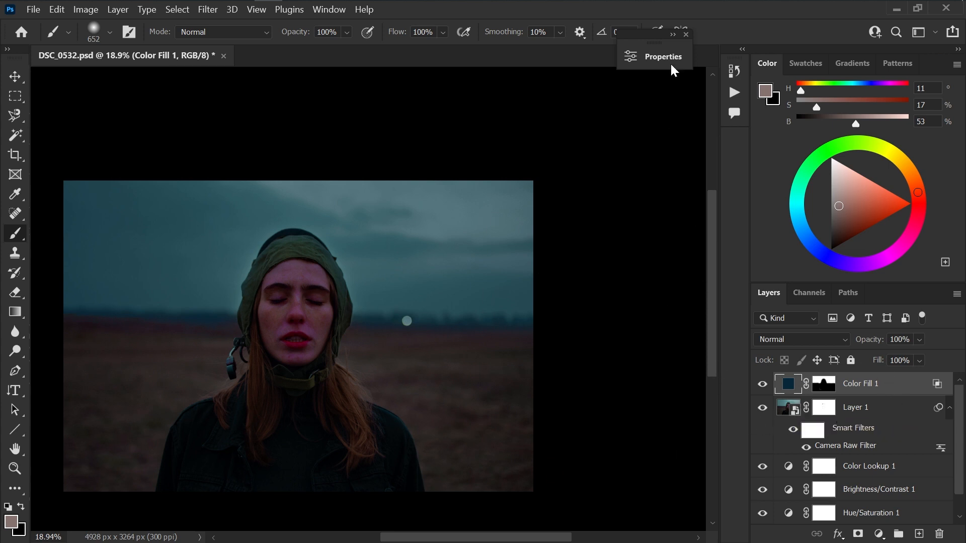
# Run the RAW VATO LOCO V action to create a smart object layer with a Camera Raw filter above the fill layer
pyautogui.click(673, 35)
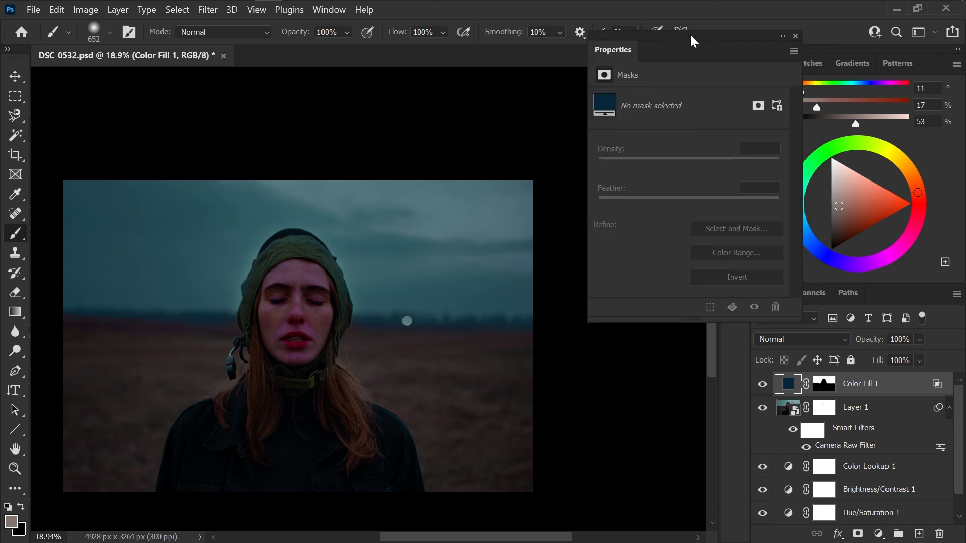
pyautogui.click(612, 66)
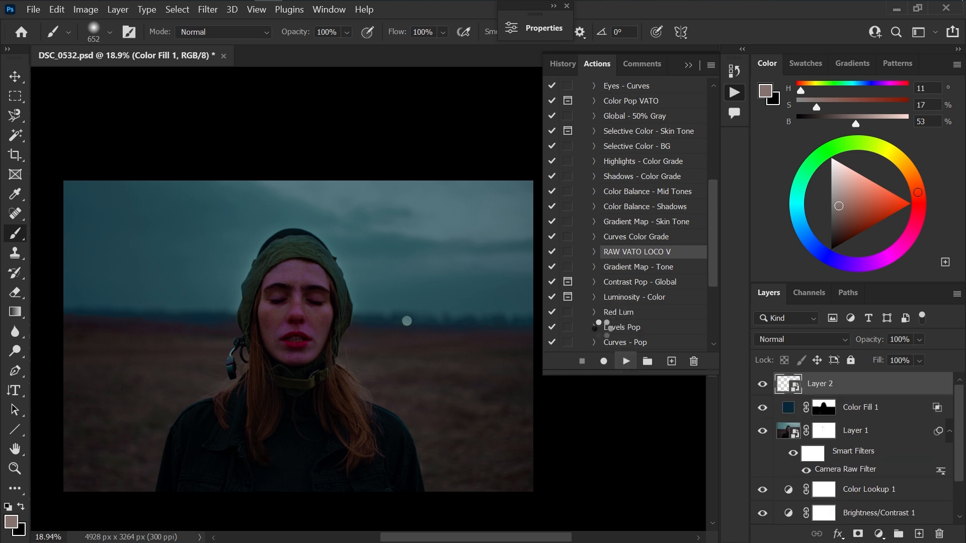
pyautogui.click(688, 65)
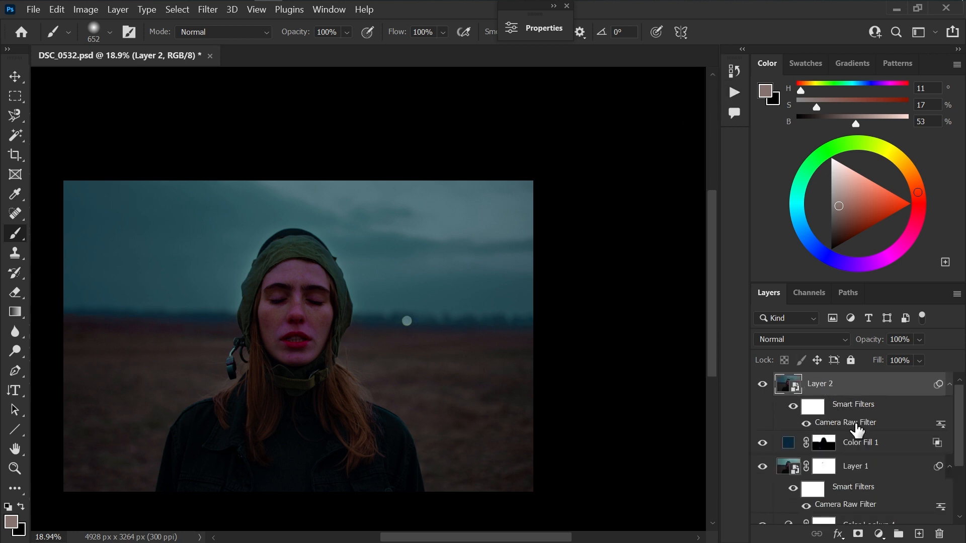
# Apply Camera Raw to Layer 2 with Texture +100 and Clarity +100, trying a strong Dehaze and resetting it to 0
pyautogui.click(219, 14)
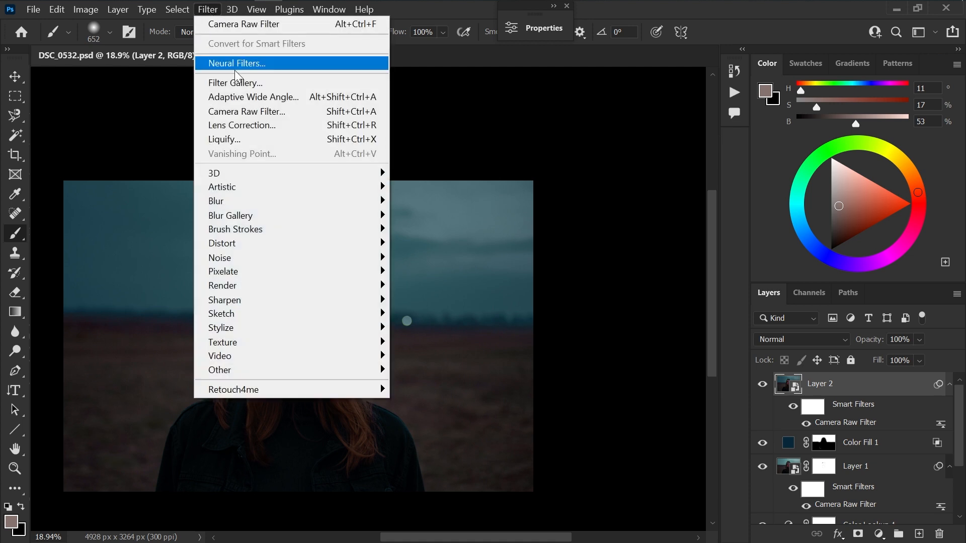
pyautogui.click(849, 388)
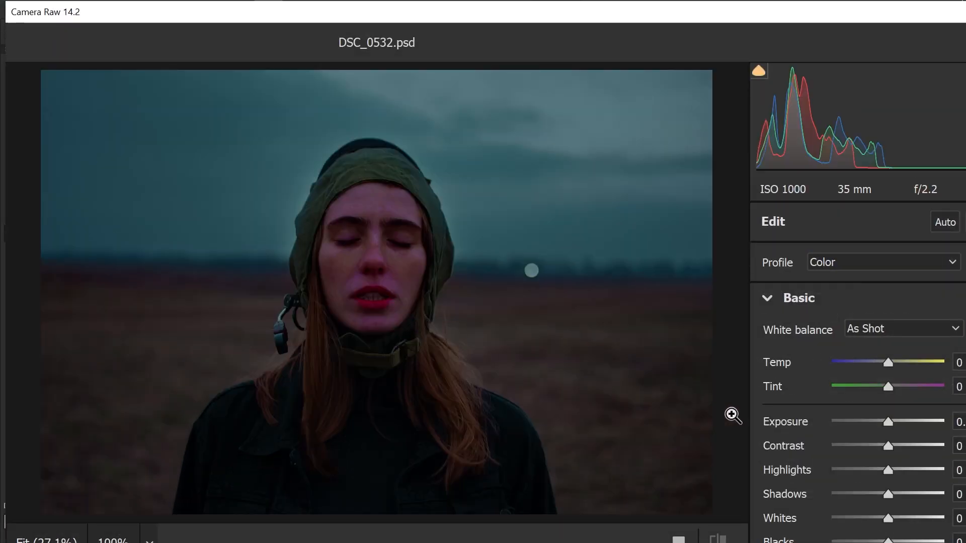
pyautogui.scroll(-4, 815, 431)
pyautogui.moveTo(789, 411); pyautogui.dragTo(788, 411)
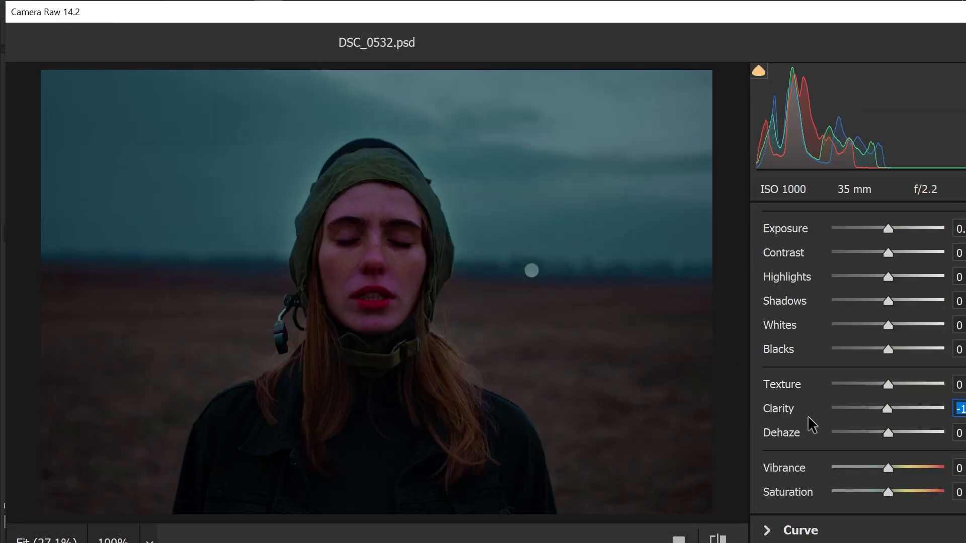
pyautogui.write('100')
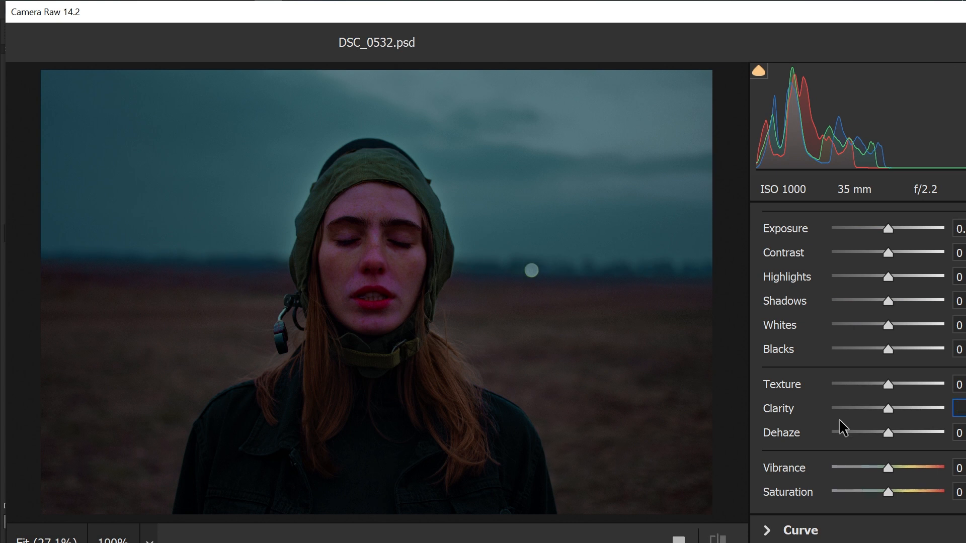
pyautogui.moveTo(886, 433); pyautogui.dragTo(942, 431)
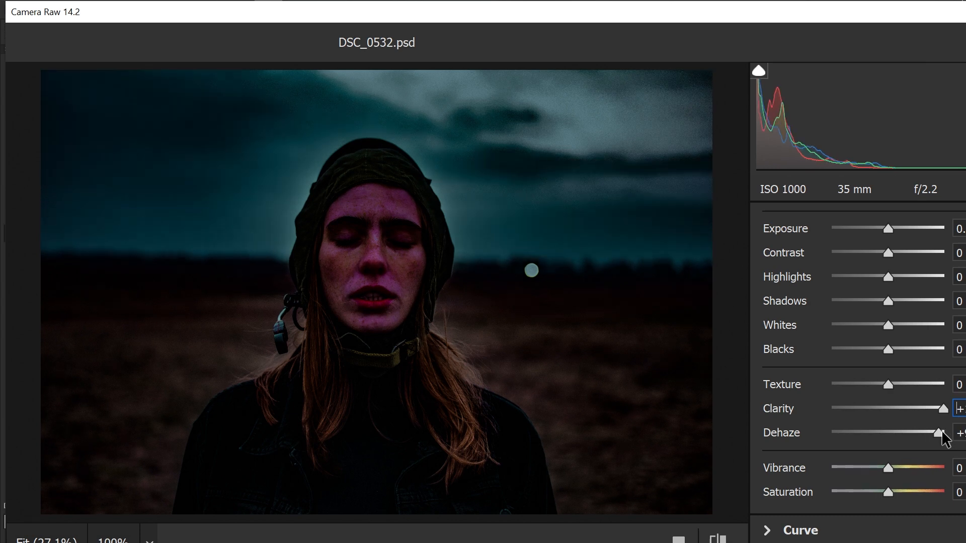
pyautogui.doubleClick(782, 433)
pyautogui.moveTo(887, 385); pyautogui.dragTo(944, 385)
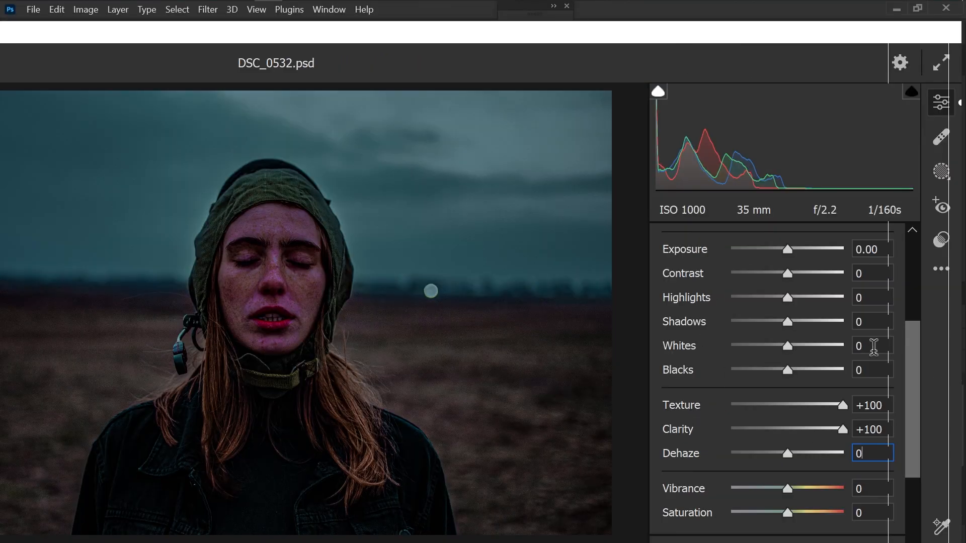
pyautogui.moveTo(830, 6)
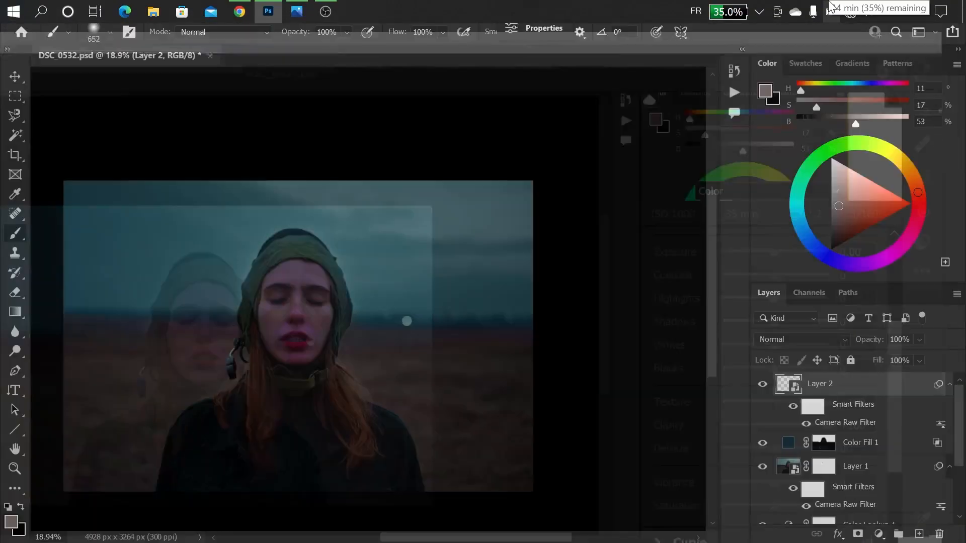
# Add a layer mask to Layer 2 and invert it to black to hide the sharpened version
pyautogui.scroll(2, 424, 283)
pyautogui.scroll(1, 336, 299)
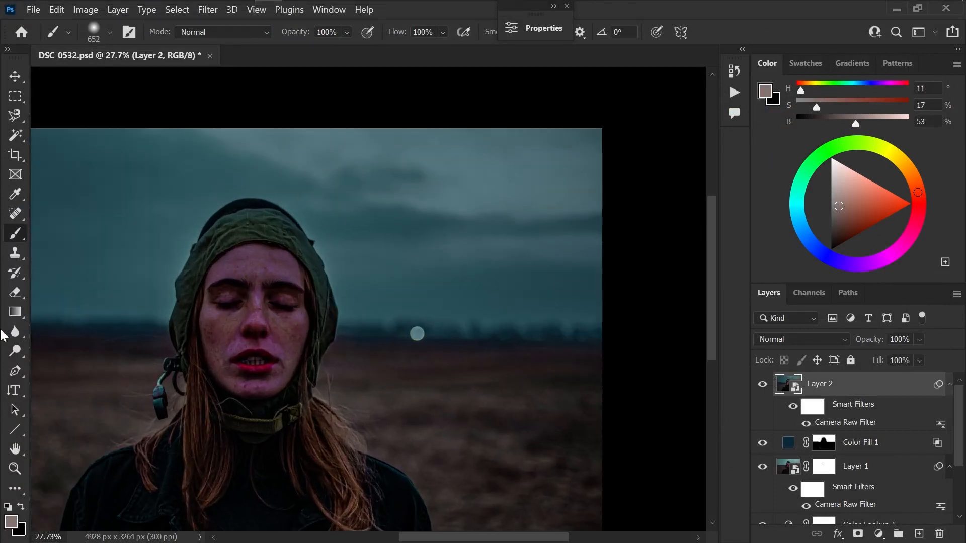
pyautogui.click(14, 449)
pyautogui.moveTo(279, 351); pyautogui.dragTo(385, 288)
pyautogui.scroll(-1, 385, 288)
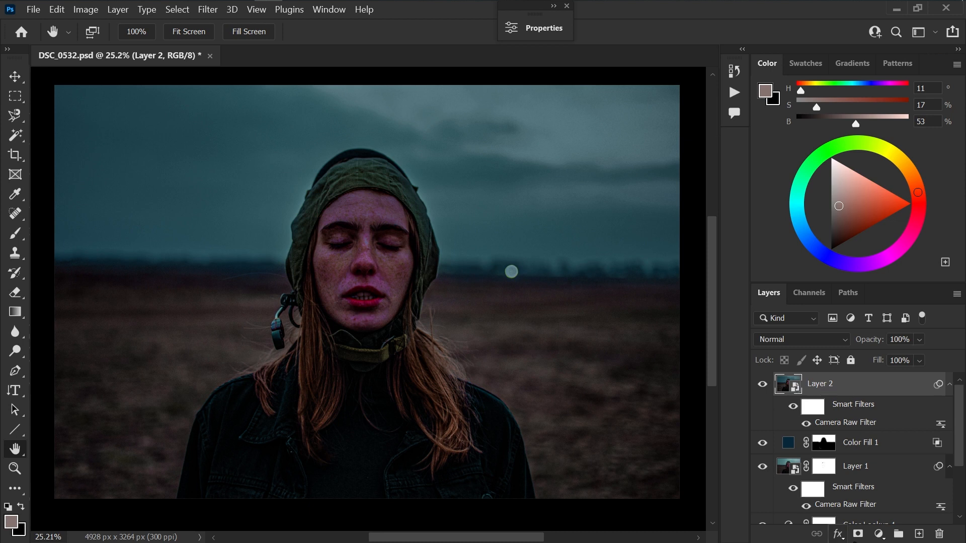
pyautogui.click(859, 534)
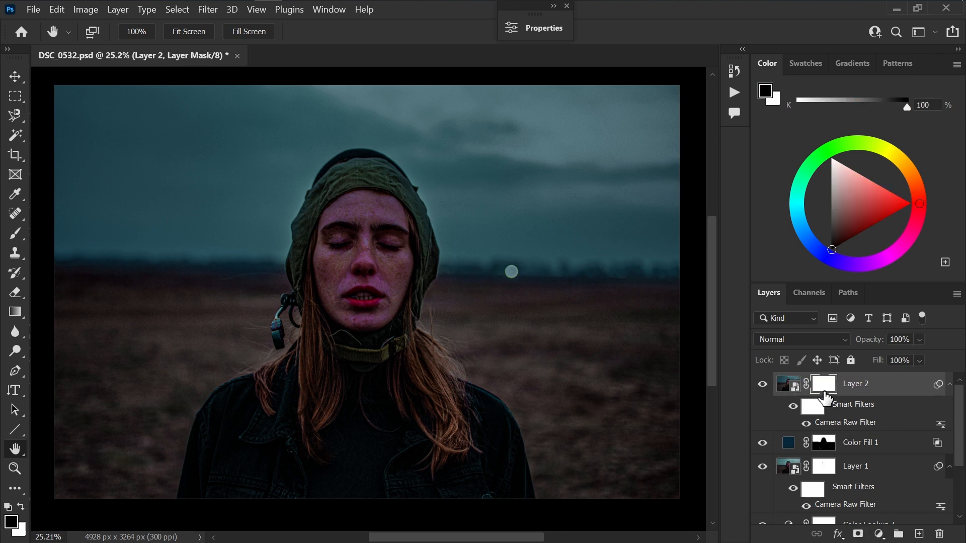
pyautogui.hotkey('ctrl', 'i')
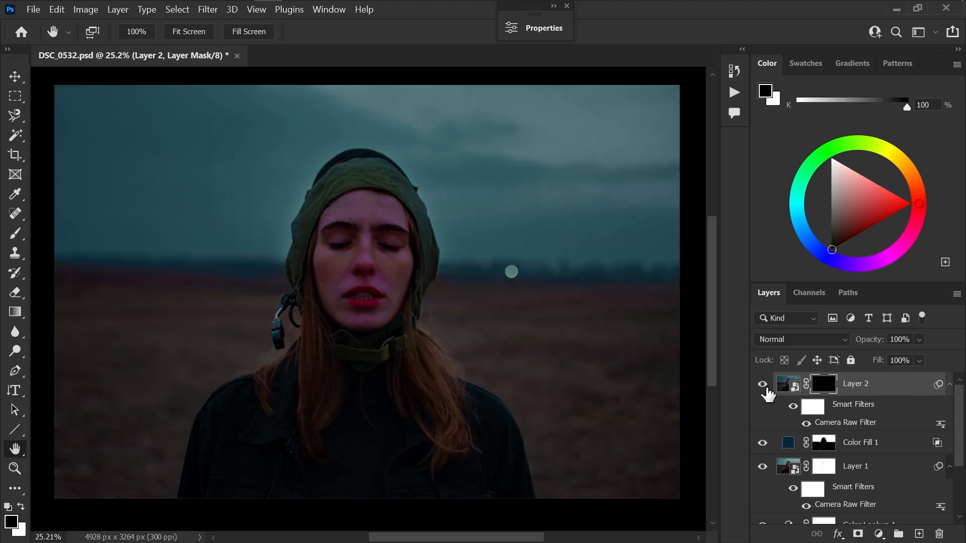
# Paint white over the face on Layer 2's mask with a soft brush, starting at size 946, to reveal the texture
pyautogui.click(9, 240)
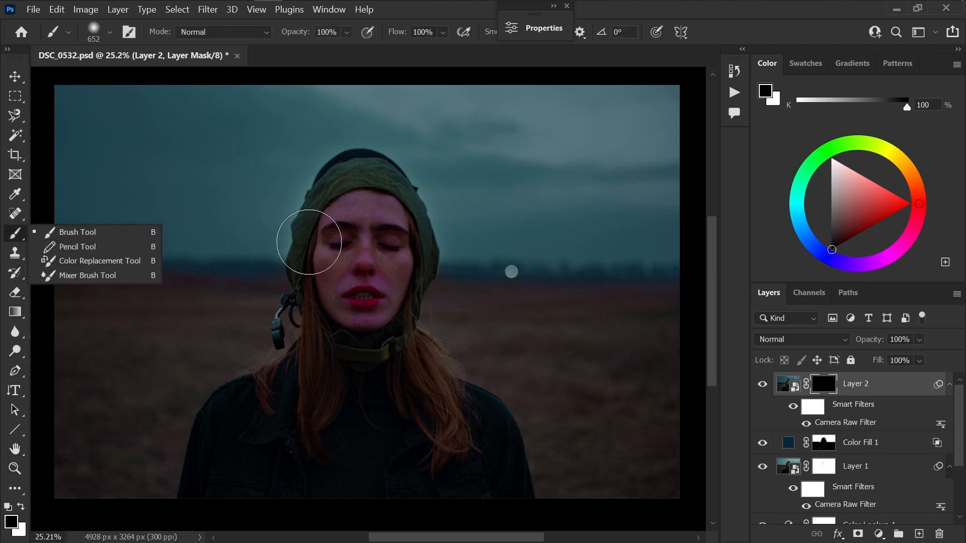
pyautogui.scroll(1, 357, 259)
pyautogui.scroll(1, 357, 259)
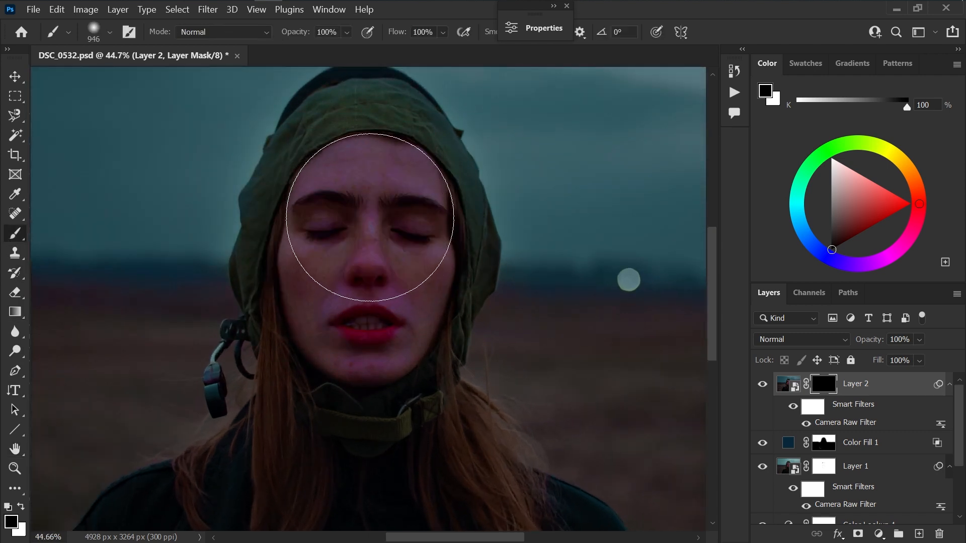
pyautogui.press('x')
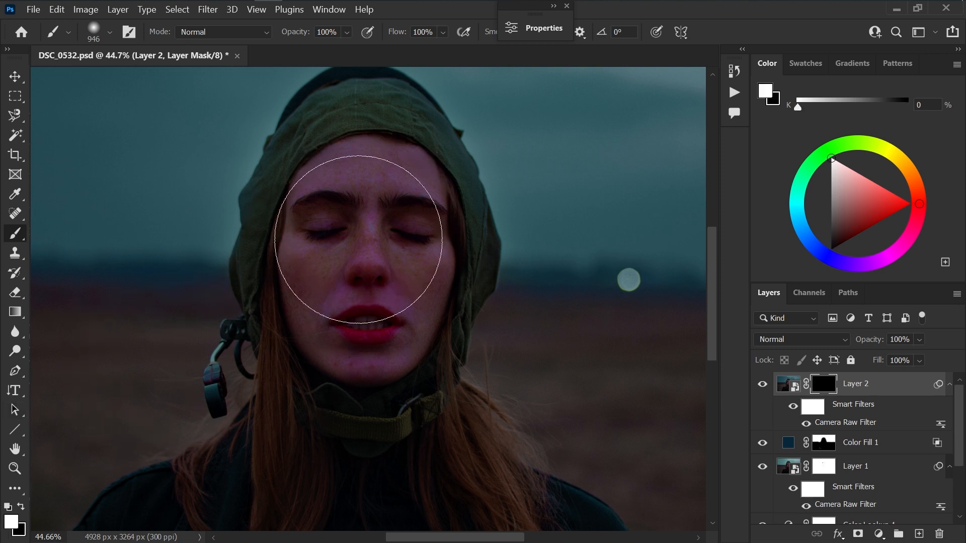
pyautogui.moveTo(368, 222)
pyautogui.mouseDown()
pyautogui.moveTo(386, 244)
pyautogui.moveTo(363, 315)
pyautogui.moveTo(345, 330)
pyautogui.moveTo(341, 322)
pyautogui.moveTo(357, 238)
pyautogui.moveTo(339, 322)
pyautogui.moveTo(226, 340)
pyautogui.mouseUp()
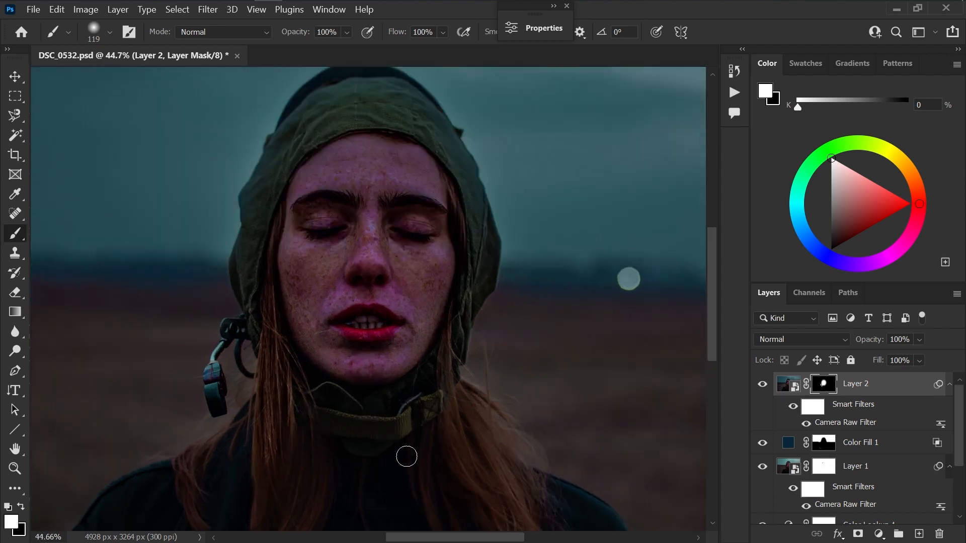
# Paint white over the hair and neck area on Layer 2's mask with a size 170 soft brush to reveal the texture
pyautogui.moveTo(714, 331); pyautogui.dragTo(714, 368)
pyautogui.keyDown('alt'); pyautogui.moveTo(462, 293); pyautogui.dragTo(472, 287); pyautogui.keyUp('alt')
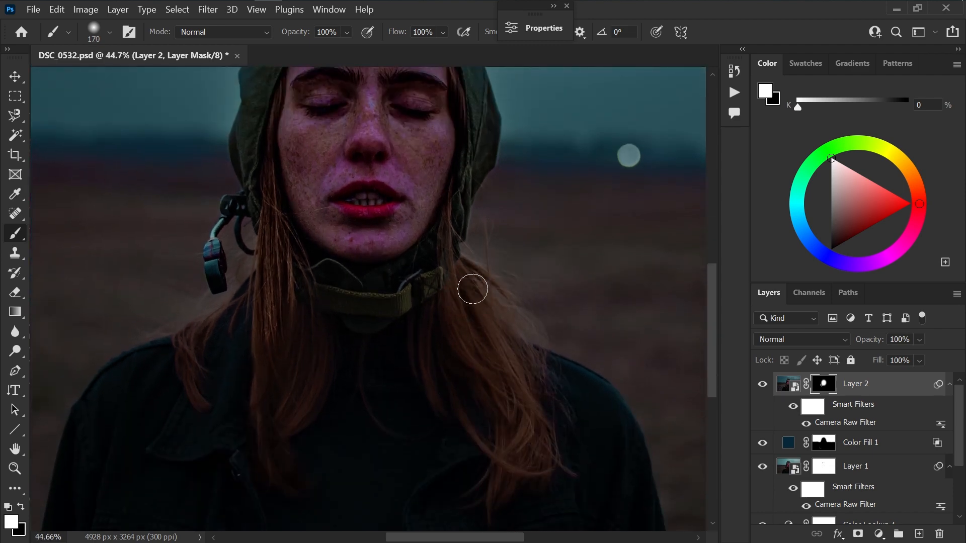
pyautogui.moveTo(508, 456)
pyautogui.mouseDown()
pyautogui.moveTo(529, 454)
pyautogui.moveTo(494, 308)
pyautogui.mouseUp()
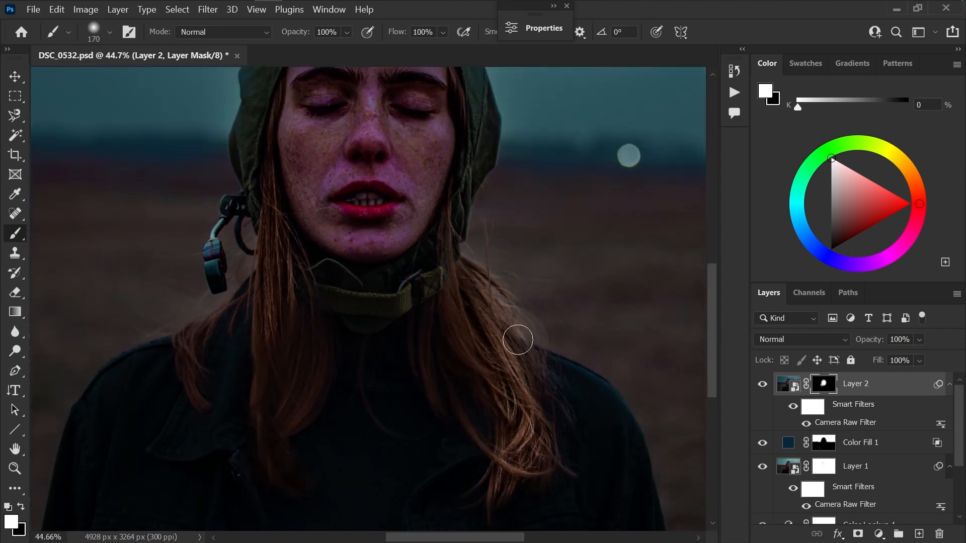
pyautogui.moveTo(518, 339); pyautogui.dragTo(449, 336)
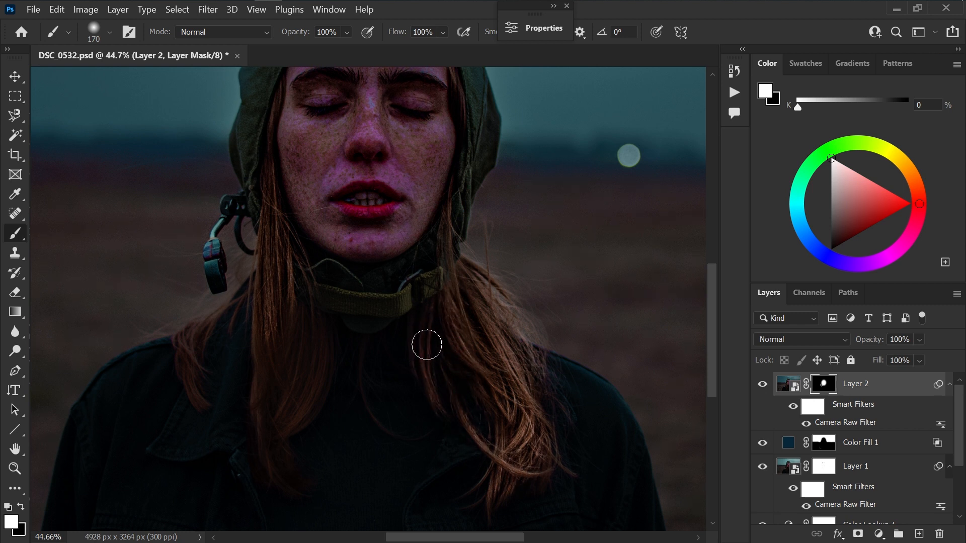
pyautogui.moveTo(269, 412); pyautogui.dragTo(321, 313)
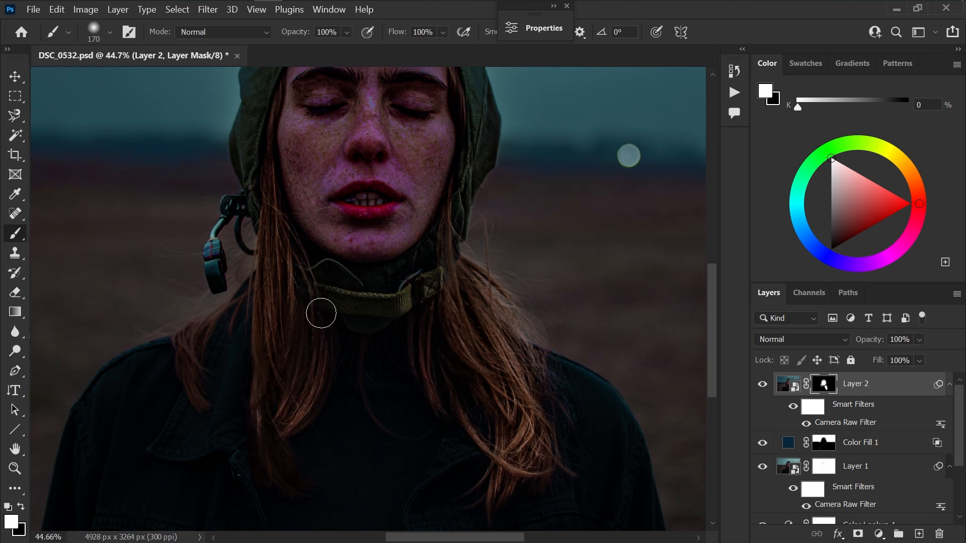
pyautogui.moveTo(274, 454); pyautogui.dragTo(263, 289)
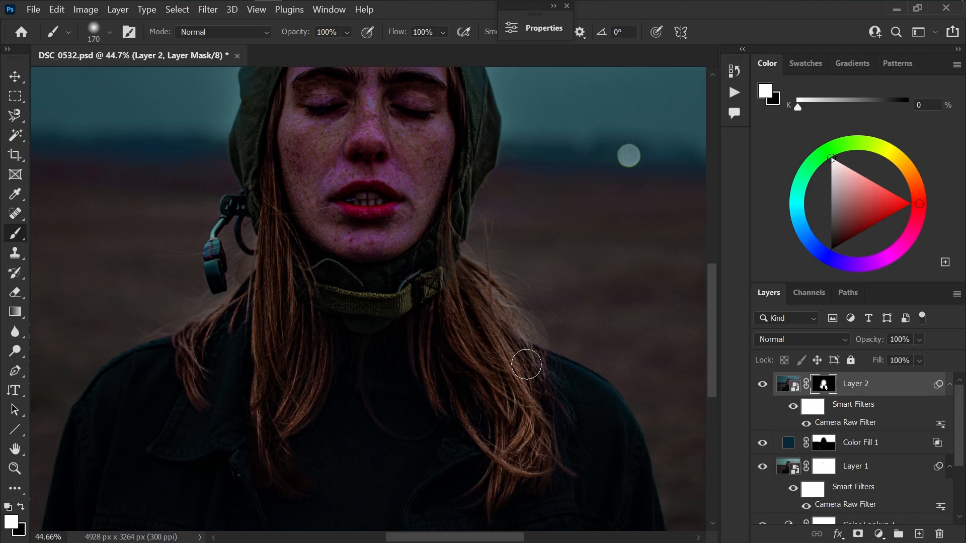
# Try painting black over the nose on Layer 1's mask, and paint the area back to white with the brush at size 304
pyautogui.scroll(5, 415, 196)
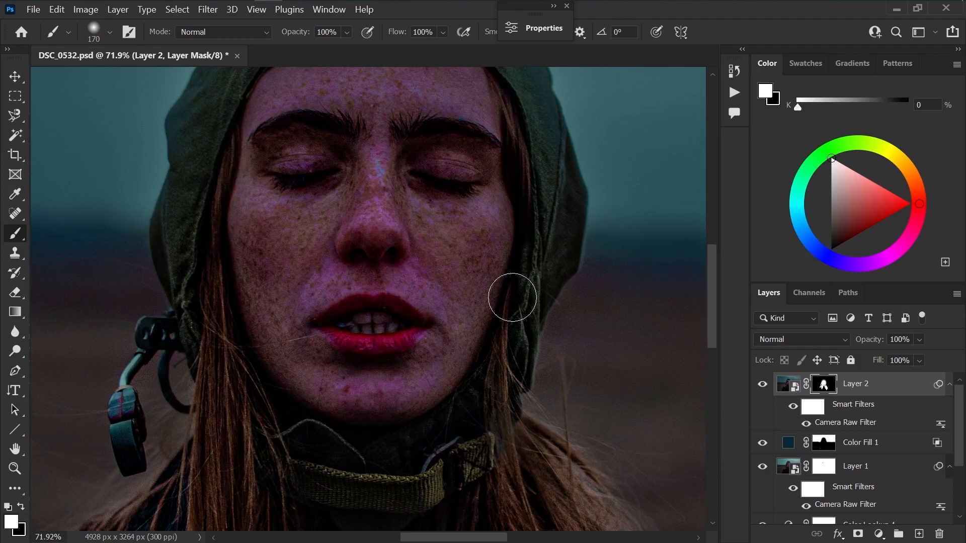
pyautogui.scroll(-8, 241, 259)
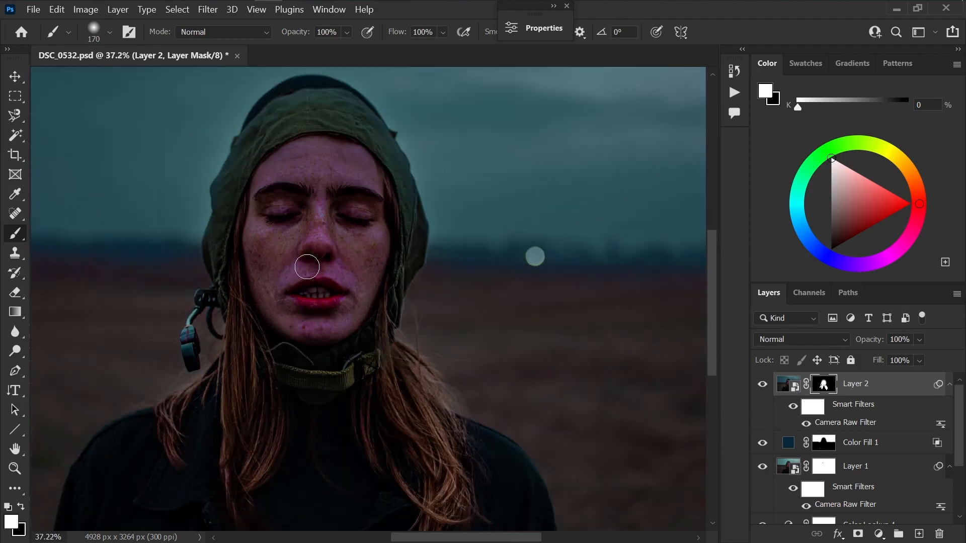
pyautogui.scroll(3, 397, 263)
pyautogui.scroll(5, 400, 263)
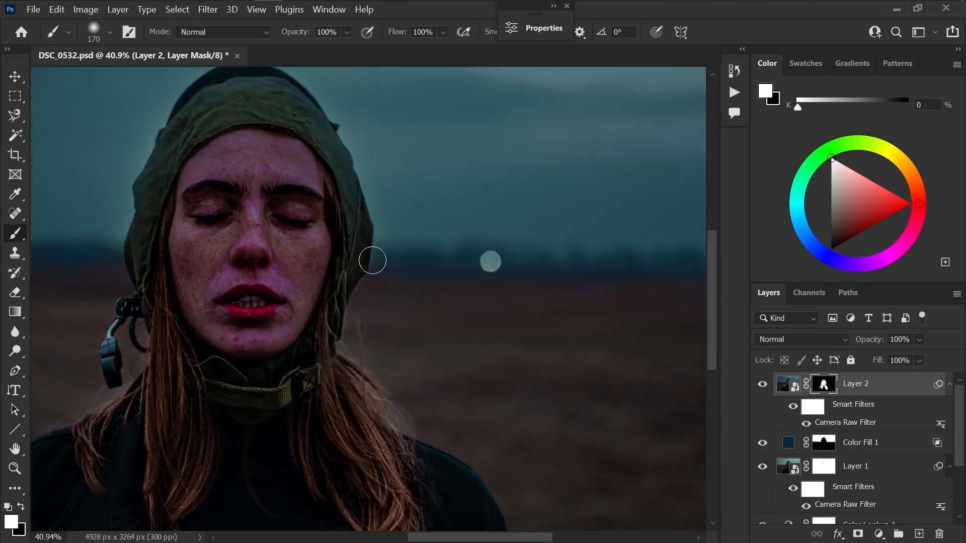
pyautogui.scroll(-3, 825, 448)
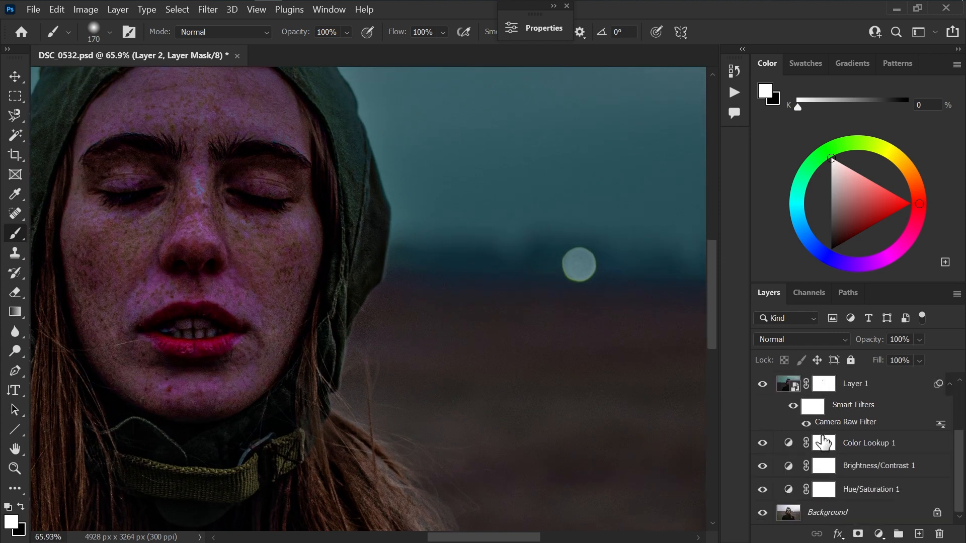
pyautogui.click(824, 390)
pyautogui.click(15, 503)
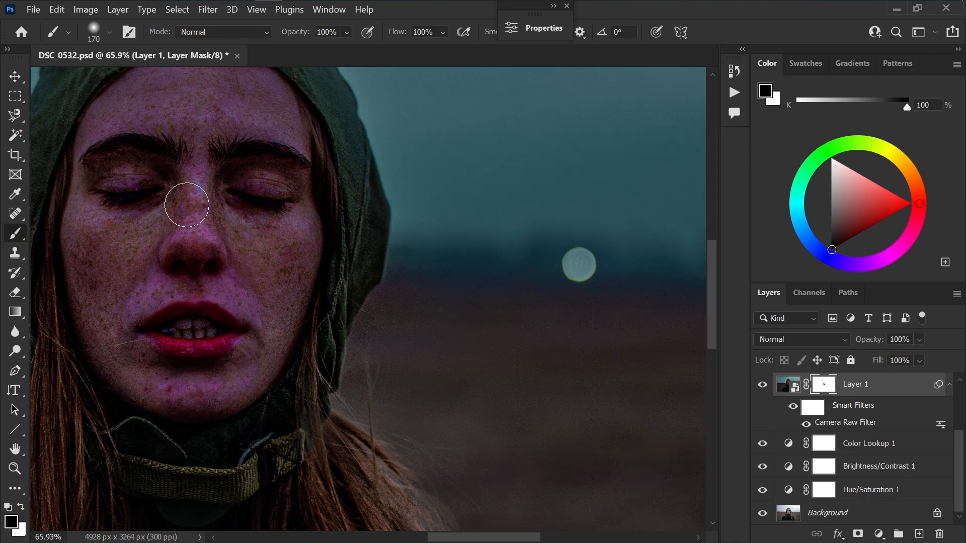
pyautogui.scroll(-4, 267, 248)
pyautogui.scroll(2, 262, 255)
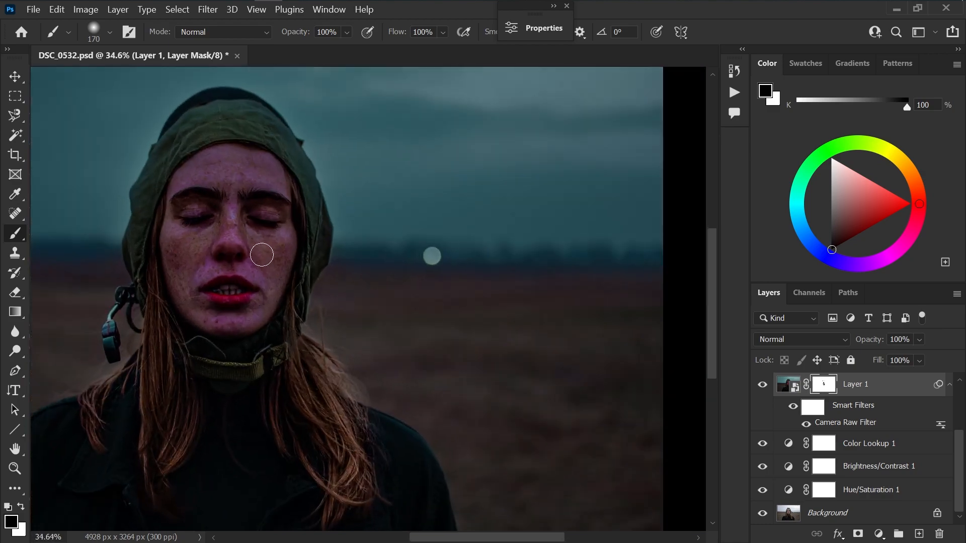
pyautogui.click(20, 506)
pyautogui.scroll(2, 185, 267)
pyautogui.moveTo(184, 267); pyautogui.dragTo(221, 267)
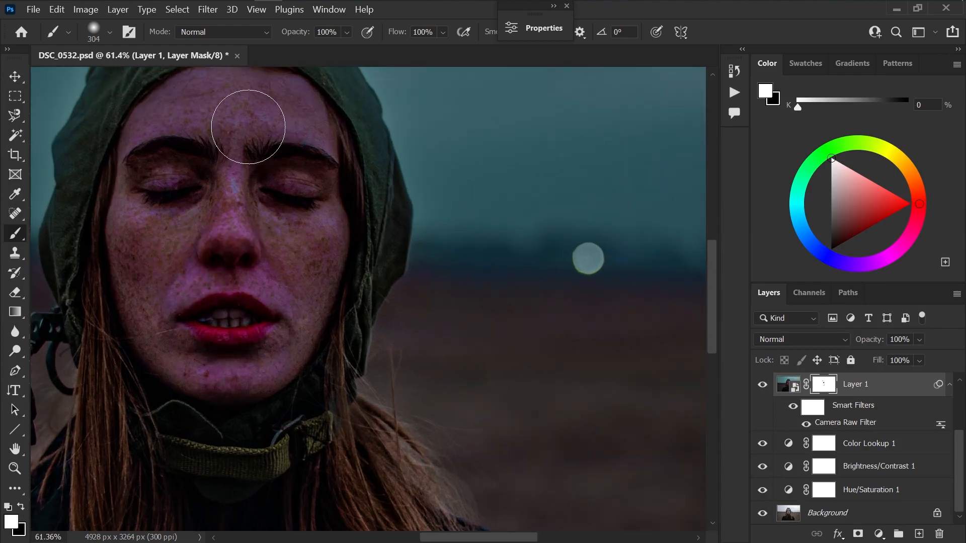
# Add a Curves adjustment layer above Layer 1 and shift its RGB black point inward to deepen the shadows
pyautogui.scroll(-2, 219, 314)
pyautogui.scroll(-2, 218, 314)
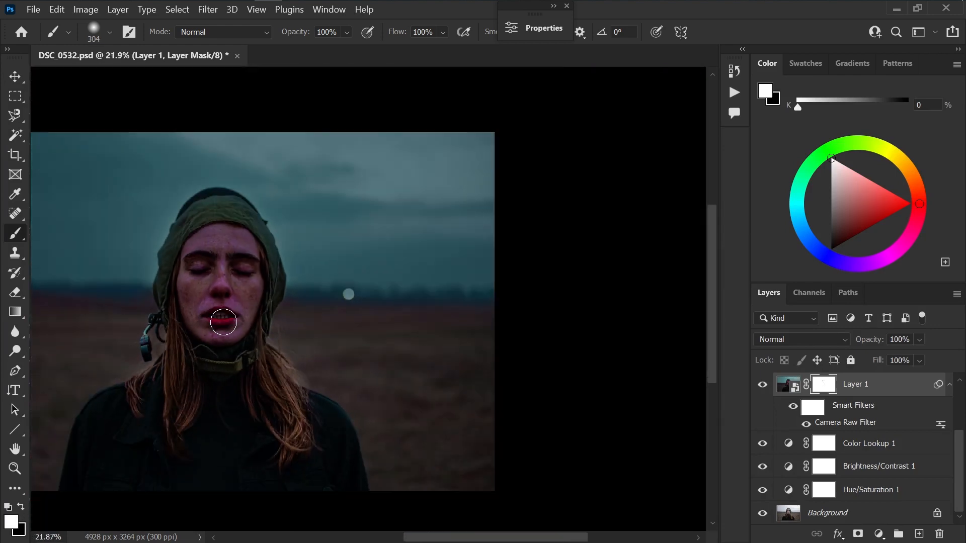
pyautogui.moveTo(427, 537); pyautogui.dragTo(398, 537)
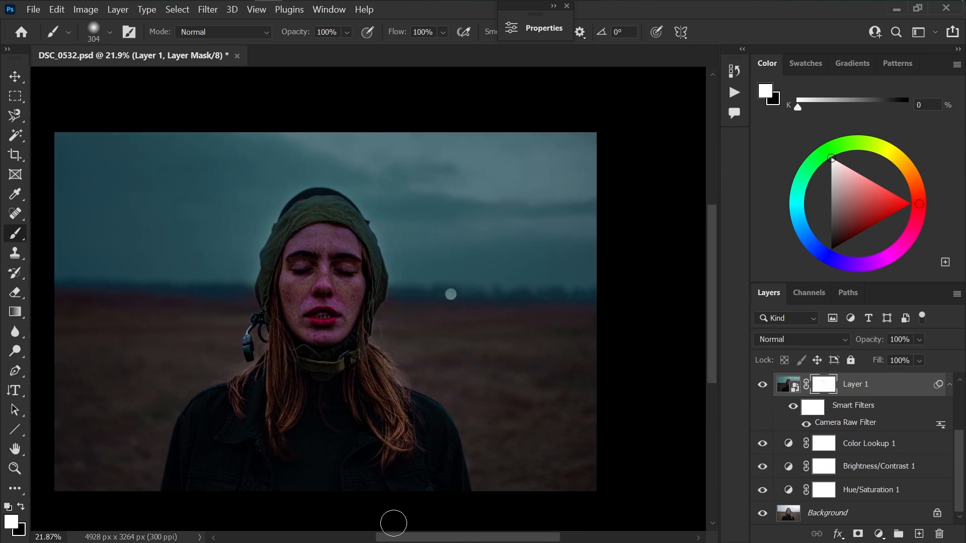
pyautogui.scroll(4, 355, 451)
pyautogui.scroll(-2, 355, 450)
pyautogui.scroll(-1, 354, 450)
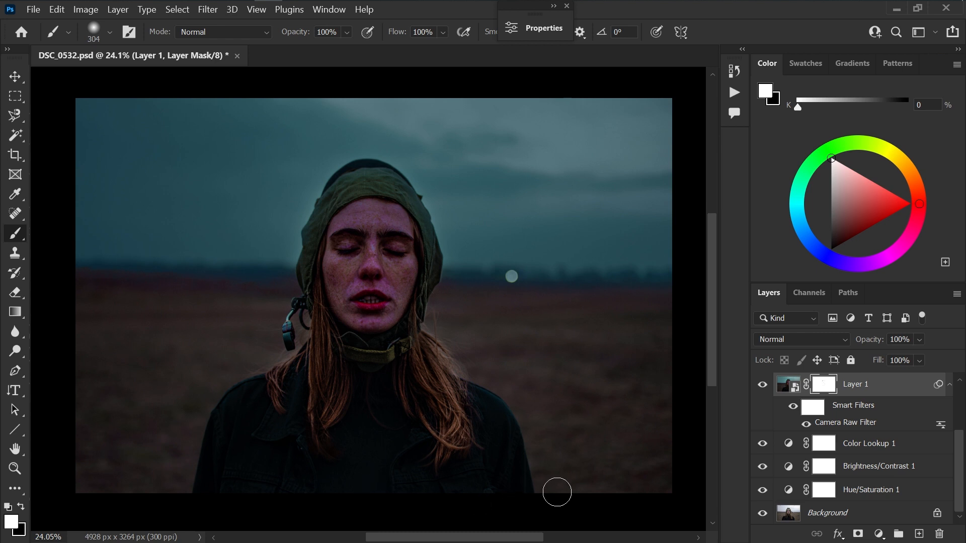
pyautogui.click(878, 534)
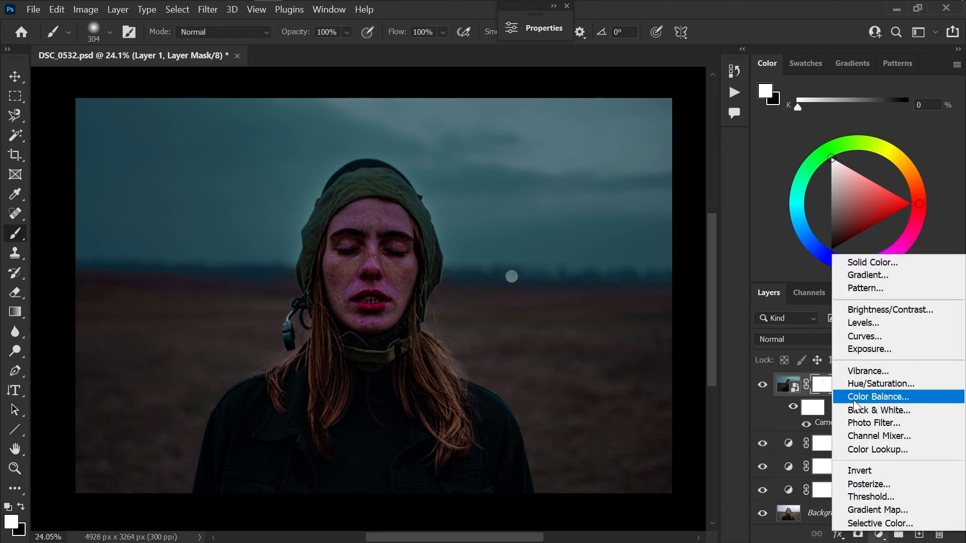
pyautogui.click(864, 336)
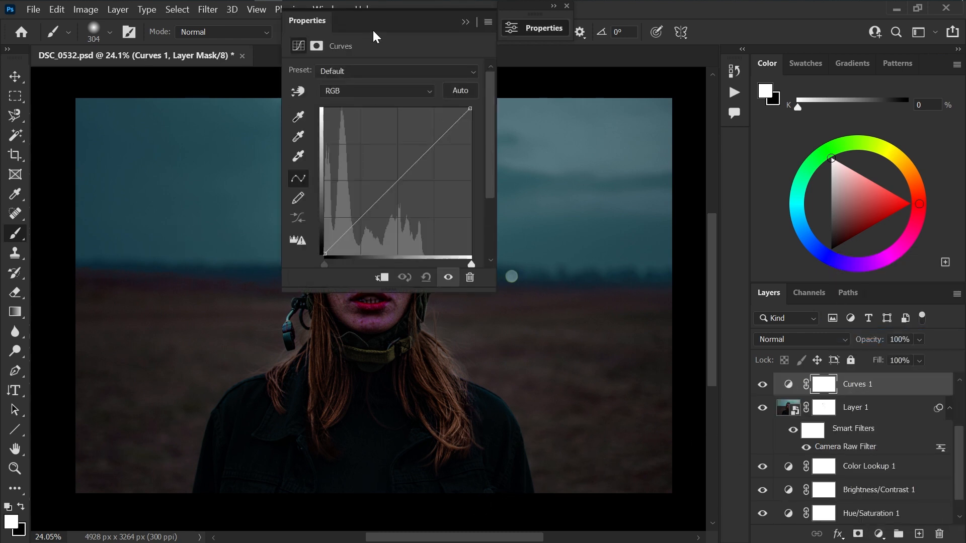
pyautogui.moveTo(373, 29); pyautogui.dragTo(560, 22)
pyautogui.moveTo(513, 251); pyautogui.dragTo(528, 251)
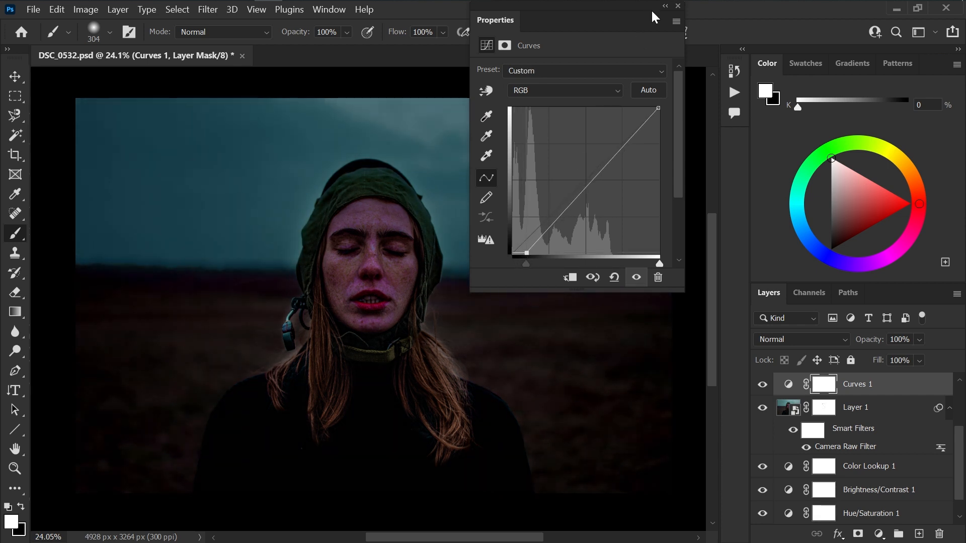
# Add a Levels adjustment layer above Curves 1 and raise its black output level to 20
pyautogui.click(879, 533)
pyautogui.click(861, 325)
pyautogui.moveTo(501, 223)
pyautogui.mouseDown()
pyautogui.moveTo(523, 225)
pyautogui.moveTo(515, 221)
pyautogui.mouseUp()
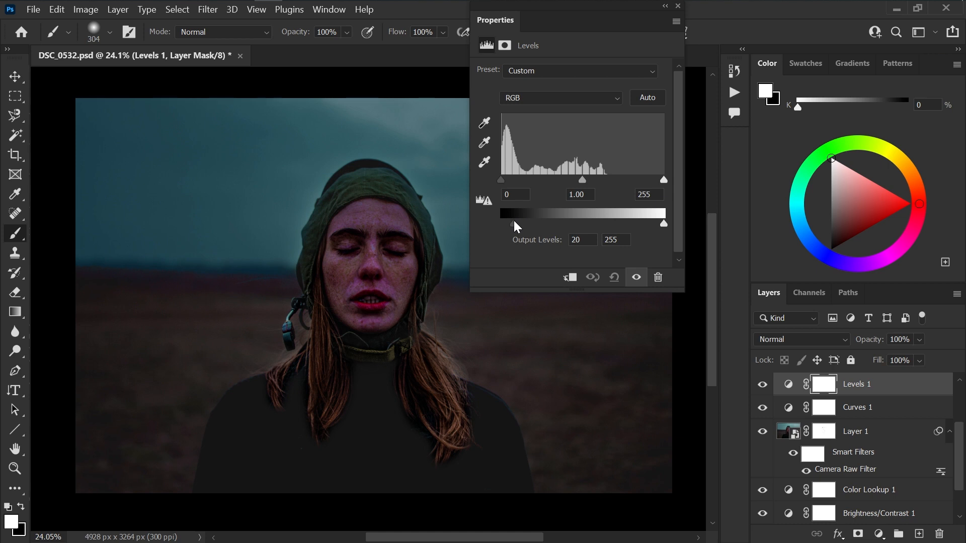
pyautogui.click(665, 6)
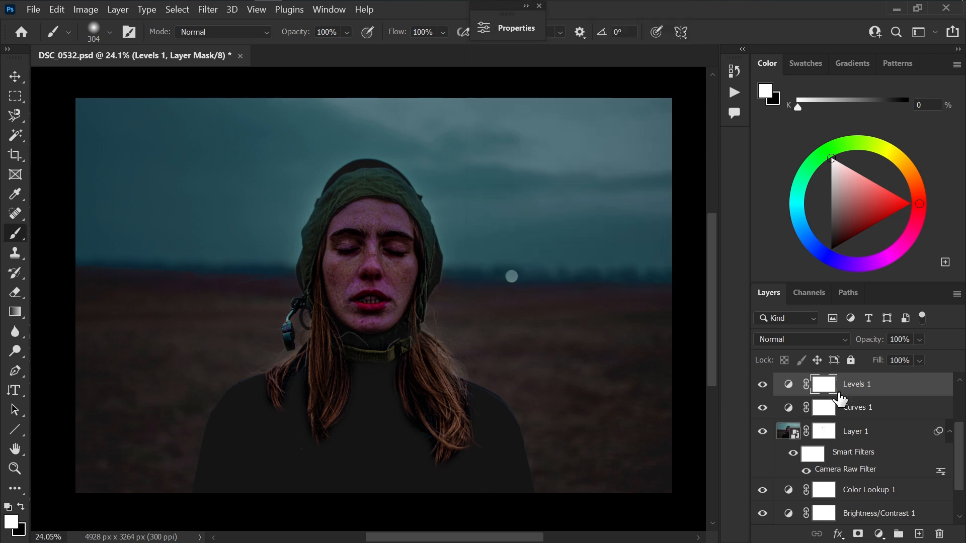
# Set the Curves 1 layer's opacity to 93%, trying 56% first
pyautogui.click(811, 405)
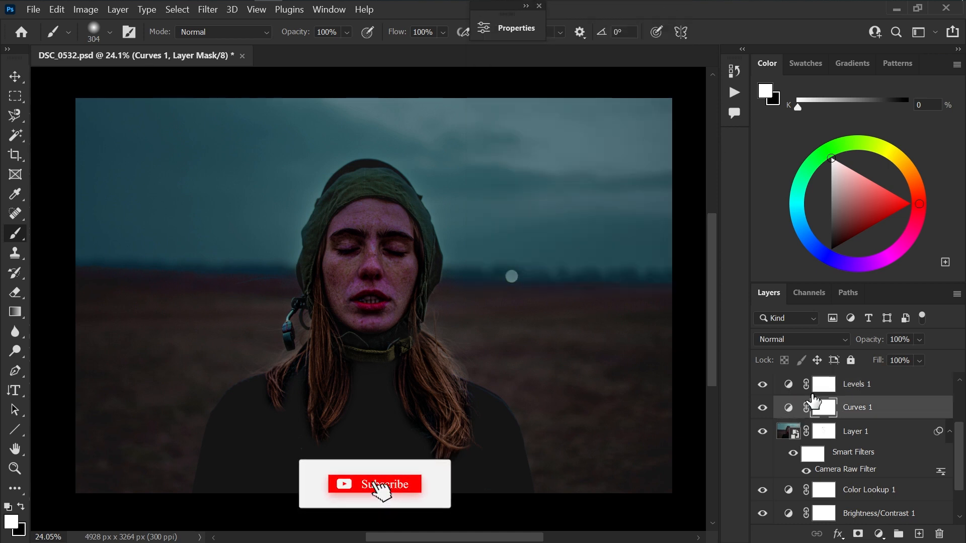
pyautogui.moveTo(872, 343)
pyautogui.mouseDown()
pyautogui.moveTo(852, 341)
pyautogui.moveTo(883, 338)
pyautogui.moveTo(869, 340)
pyautogui.mouseUp()
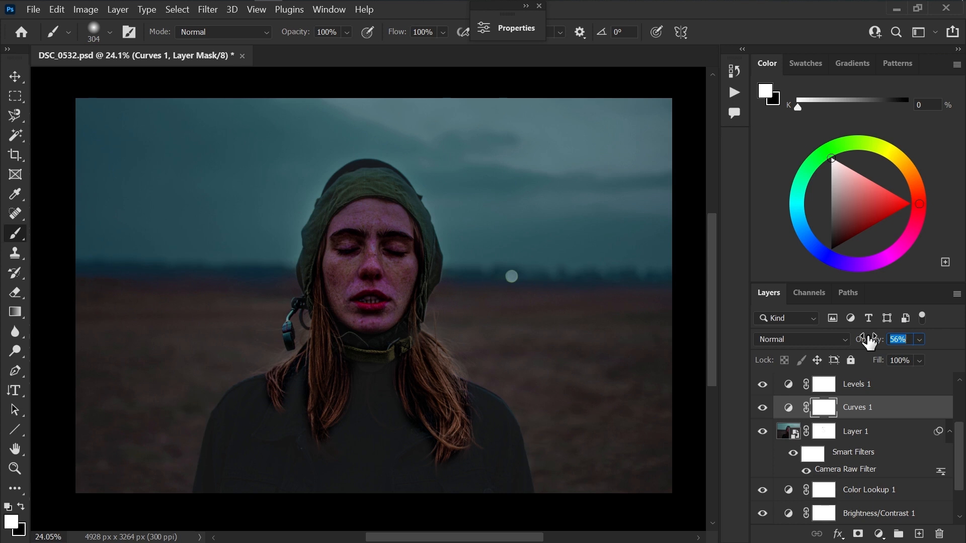
pyautogui.moveTo(873, 344); pyautogui.dragTo(903, 343)
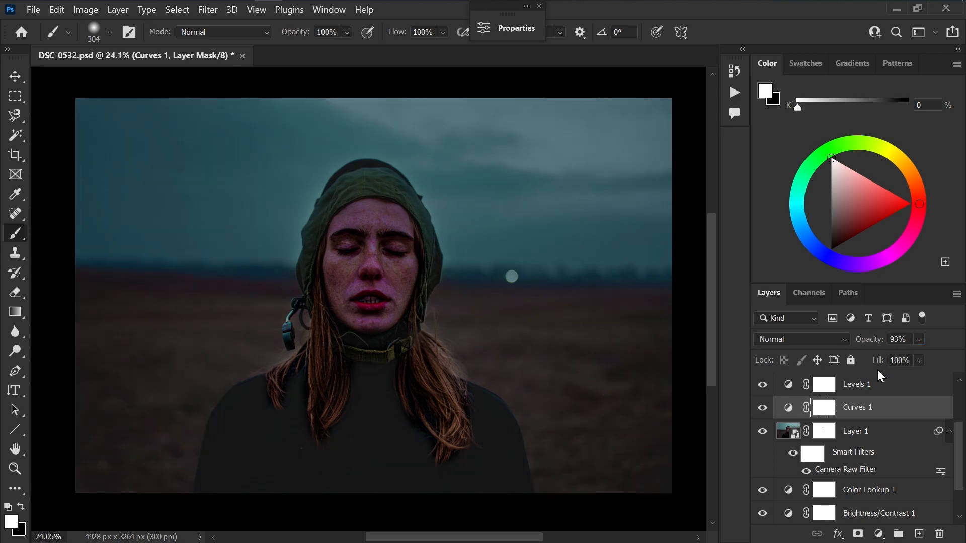
# Adjust Levels 1 to a black output level of 13 and a white input level of 209, keeping the black input at 0
pyautogui.click(823, 384)
pyautogui.doubleClick(788, 384)
pyautogui.moveTo(391, 25); pyautogui.dragTo(627, 44)
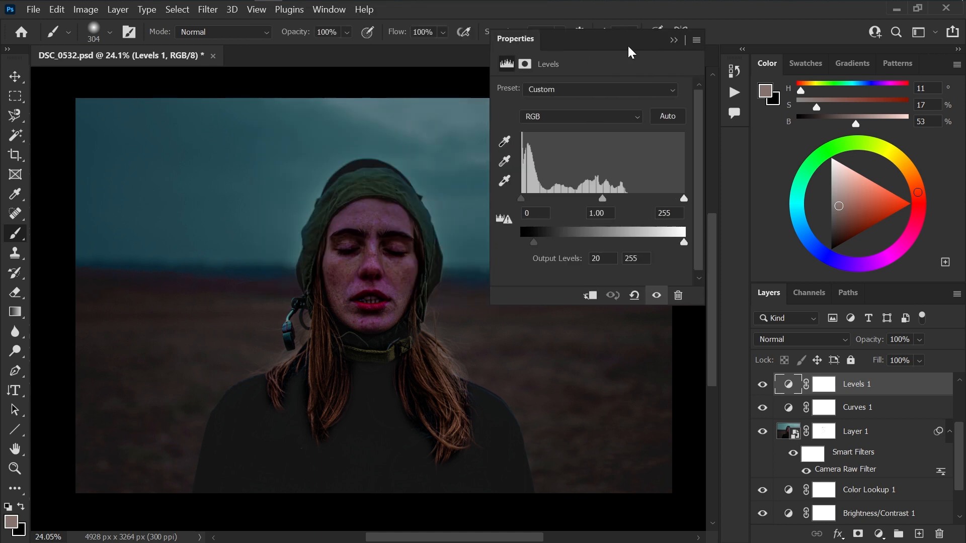
pyautogui.moveTo(521, 198)
pyautogui.mouseDown()
pyautogui.moveTo(538, 200)
pyautogui.moveTo(522, 193)
pyautogui.mouseUp()
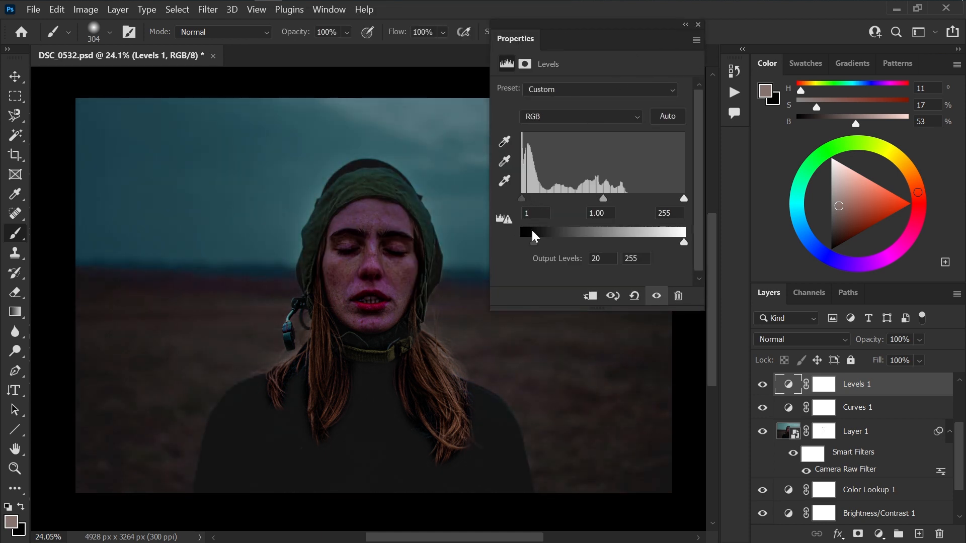
pyautogui.moveTo(533, 243)
pyautogui.mouseDown()
pyautogui.moveTo(518, 242)
pyautogui.moveTo(529, 236)
pyautogui.mouseUp()
pyautogui.moveTo(524, 200); pyautogui.dragTo(521, 199)
pyautogui.moveTo(683, 200); pyautogui.dragTo(654, 191)
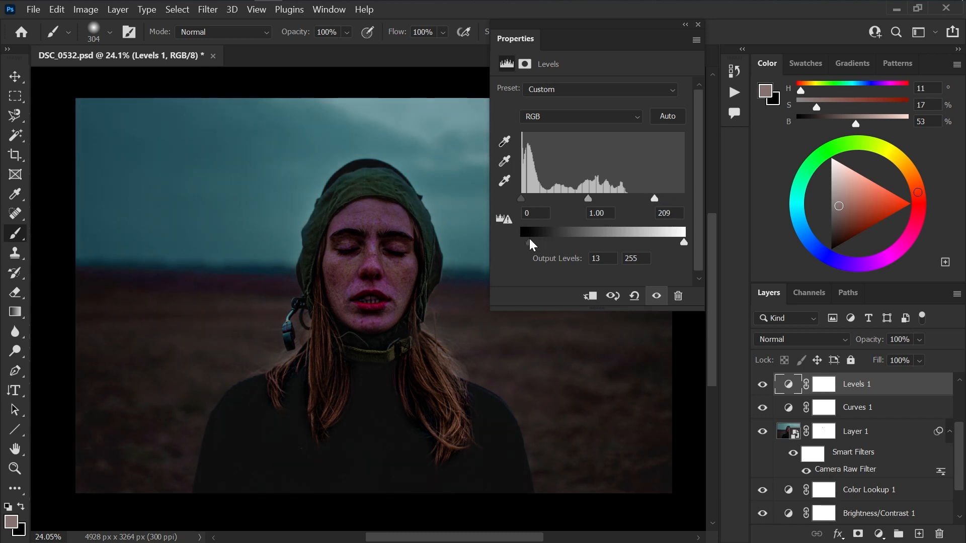
pyautogui.click(680, 27)
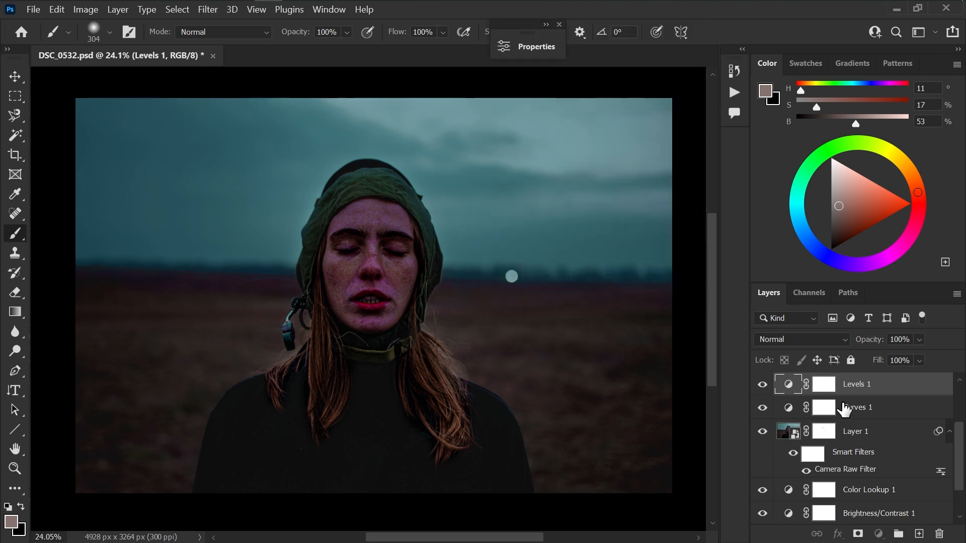
# Lower the Curves 1 layer's opacity to 84%
pyautogui.click(823, 408)
pyautogui.moveTo(867, 339); pyautogui.dragTo(857, 342)
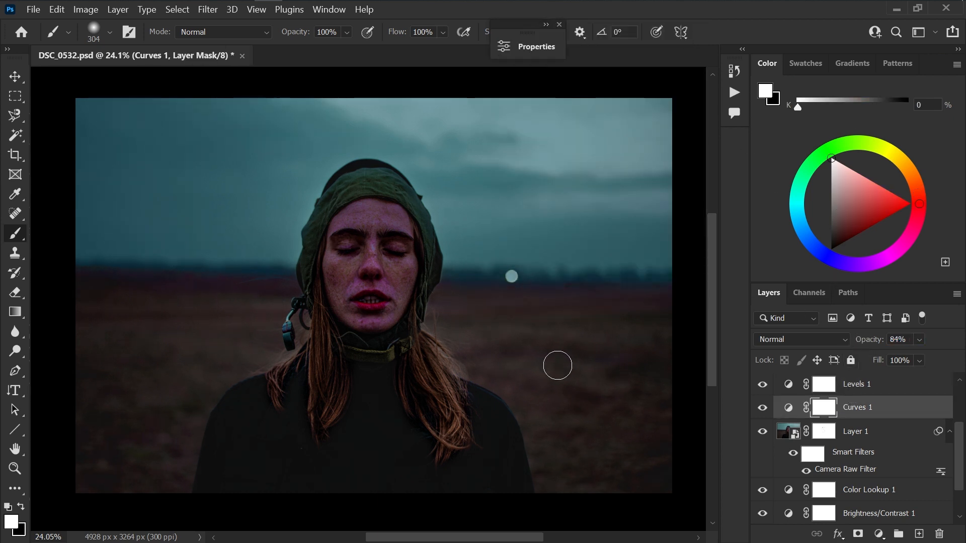
# Add a linear 90° gradient fill layer at 100% scale above Curves 1 and set its blend mode to Soft Light
pyautogui.click(878, 533)
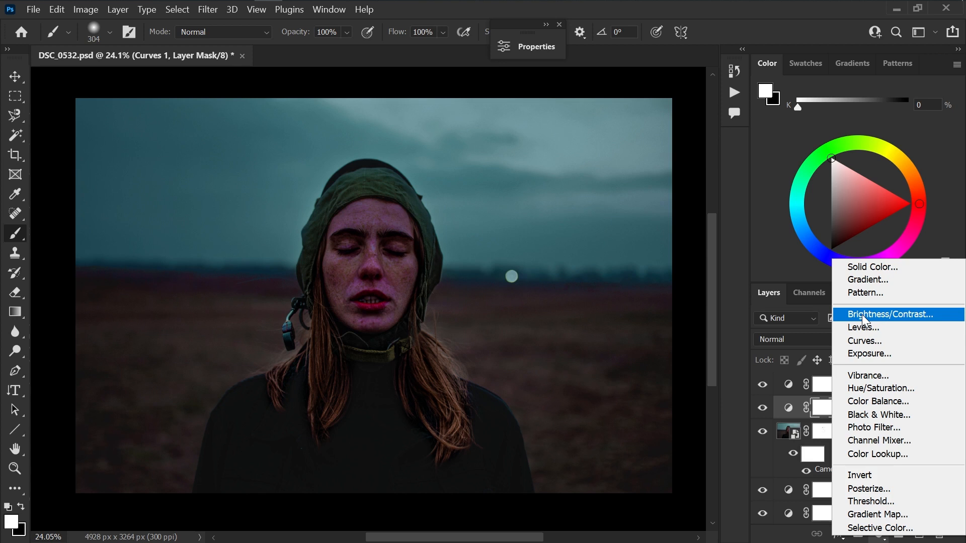
pyautogui.click(862, 280)
pyautogui.moveTo(515, 98); pyautogui.dragTo(677, 55)
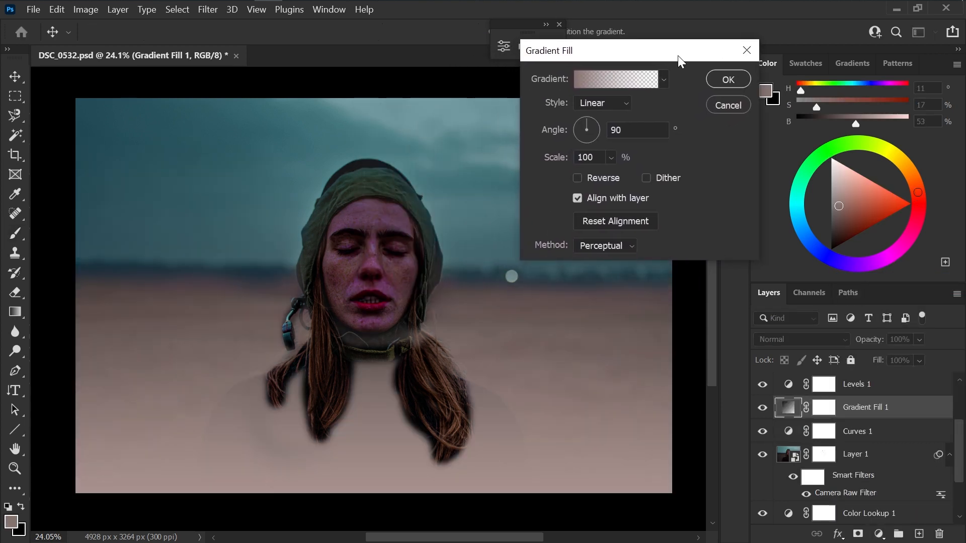
pyautogui.click(717, 79)
pyautogui.click(800, 339)
pyautogui.click(794, 352)
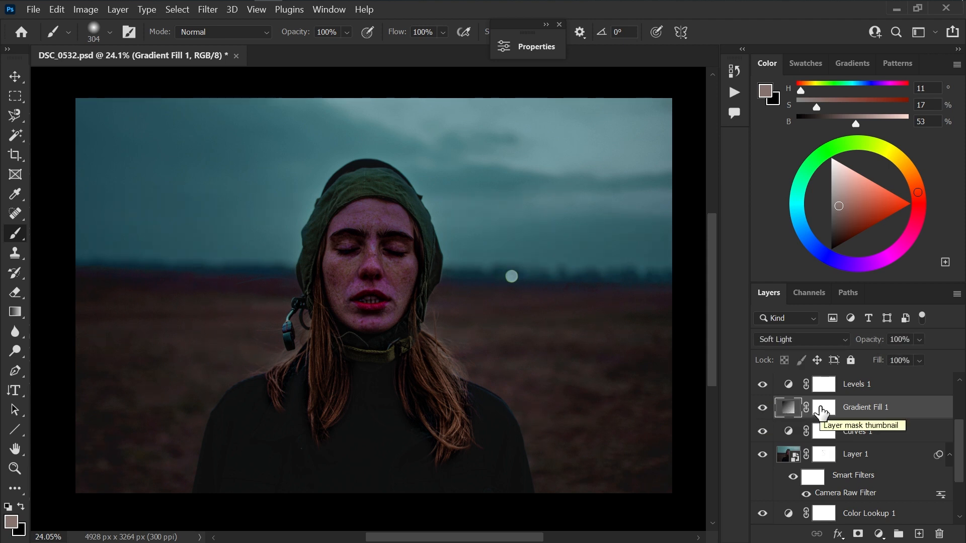
# Invert Gradient Fill 1's mask to black and paint white over the ground with a size 764 soft brush, comparing the image with the layer hidden
pyautogui.click(822, 408)
pyautogui.hotkey('ctrl', 'i')
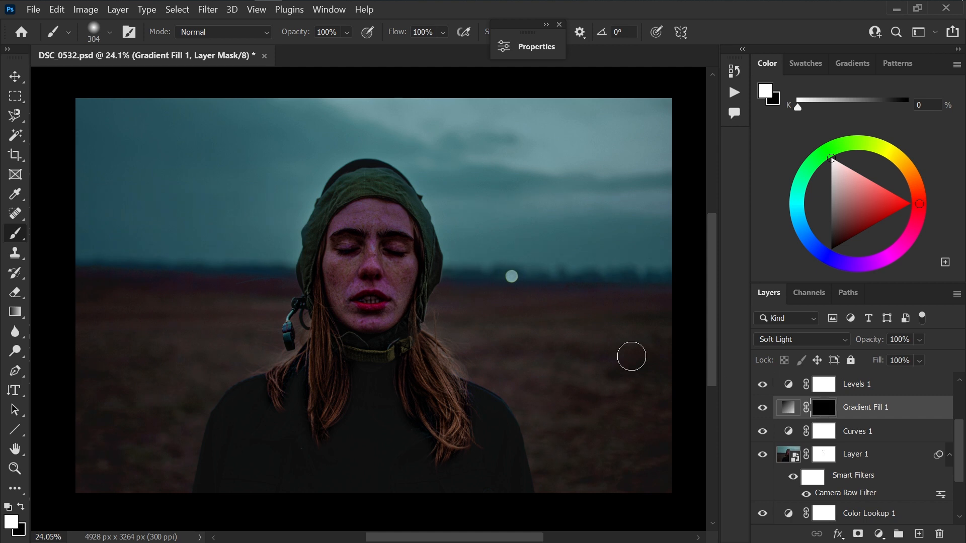
pyautogui.moveTo(624, 320)
pyautogui.mouseDown()
pyautogui.moveTo(676, 321)
pyautogui.moveTo(583, 453)
pyautogui.moveTo(639, 390)
pyautogui.mouseUp()
pyautogui.moveTo(663, 327)
pyautogui.mouseDown()
pyautogui.moveTo(221, 311)
pyautogui.moveTo(79, 345)
pyautogui.moveTo(687, 461)
pyautogui.mouseUp()
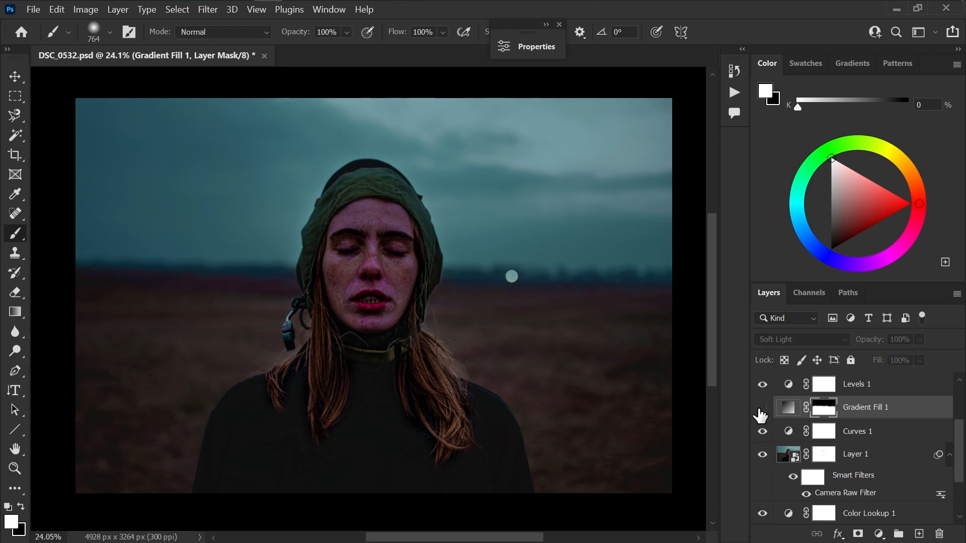
pyautogui.scroll(-1, 412, 298)
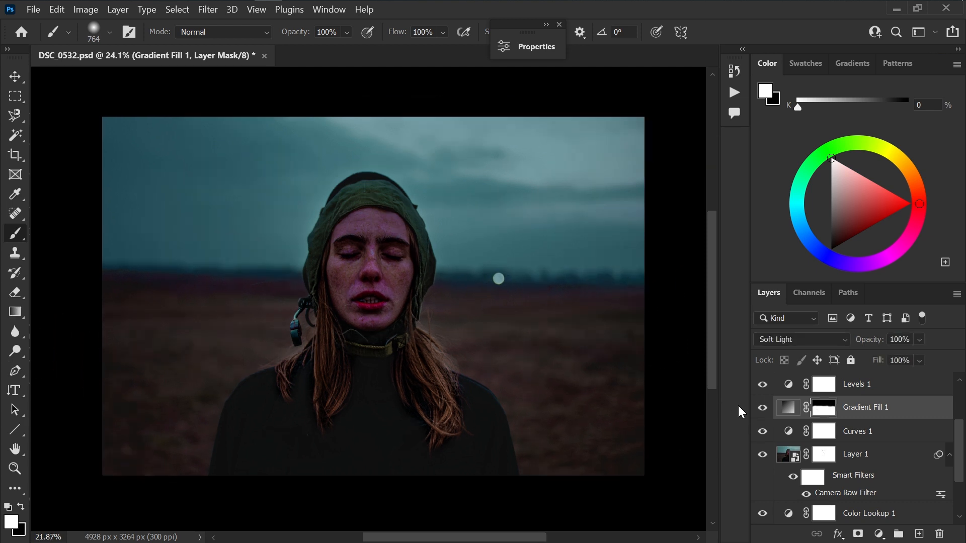
pyautogui.scroll(-3, 754, 427)
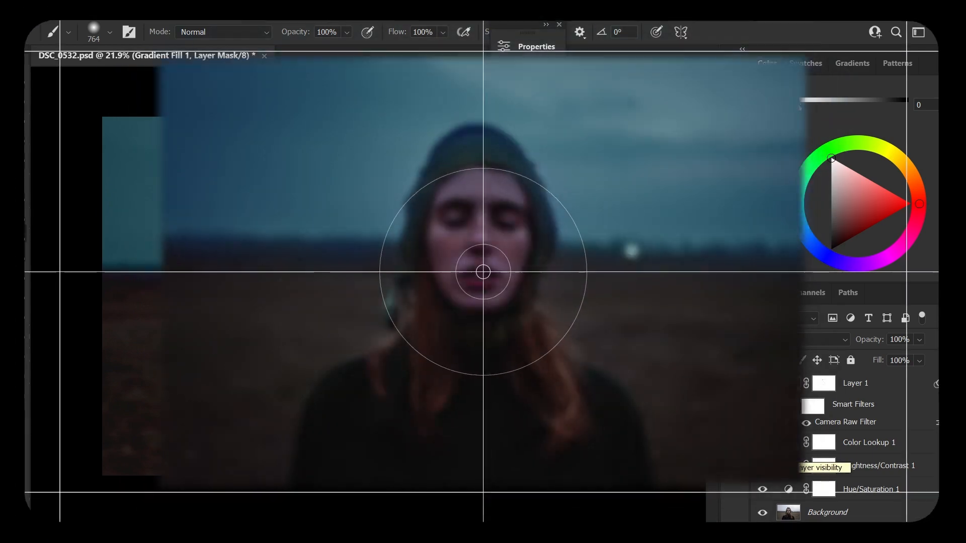